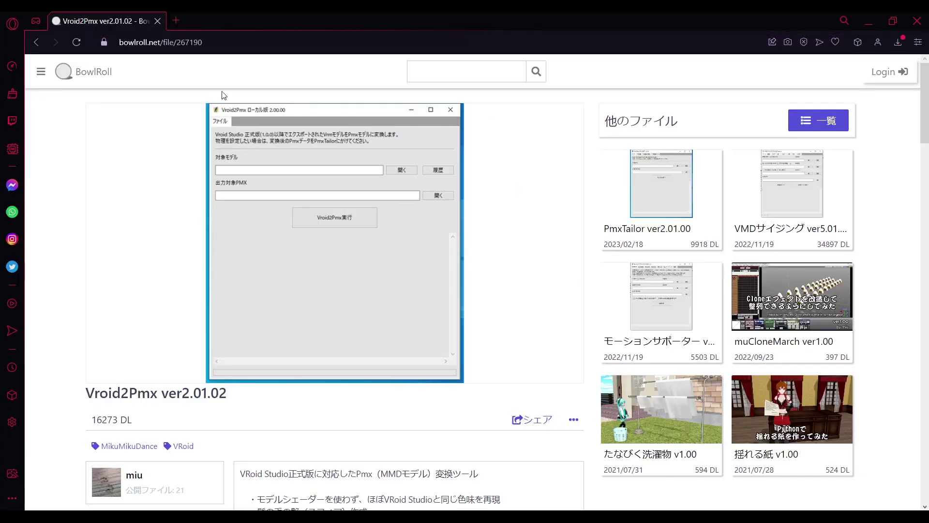
# Step: Look through the Vroid2Pmx ver2.01.02 page on BowlRoll down to its download section
pyautogui.scroll(-13, 341, 208)
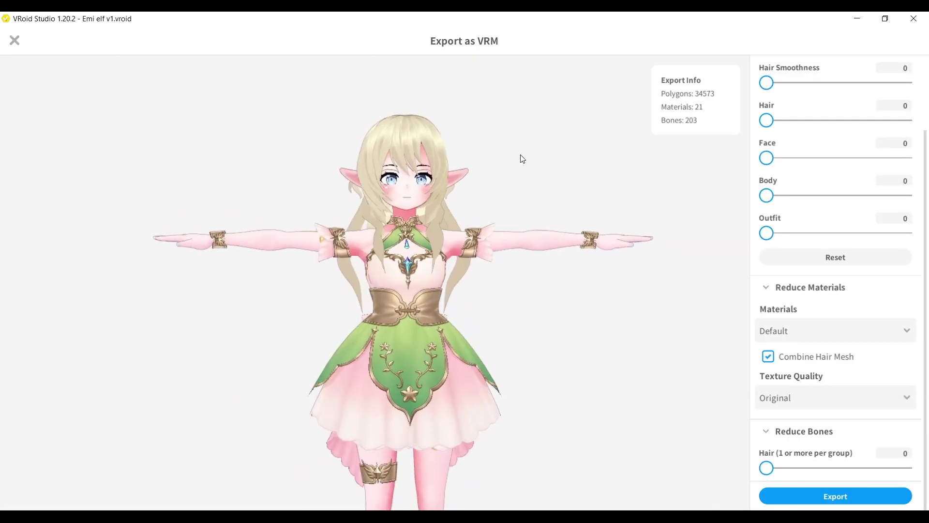
# Step: In VRoid Studio, export the elf avatar in VRM0.0 format as Emi elf.vrm into the Output folder
pyautogui.scroll(2, 857, 197)
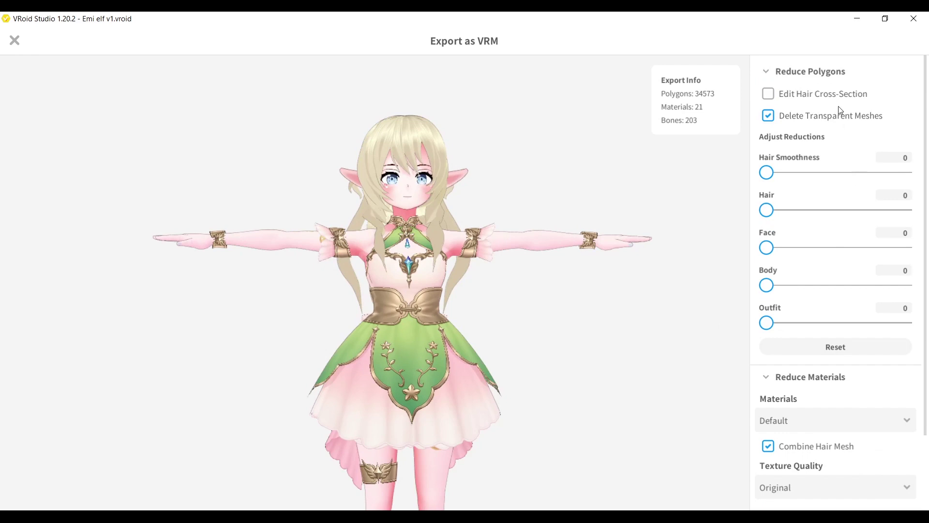
pyautogui.scroll(-2, 843, 225)
pyautogui.click(836, 497)
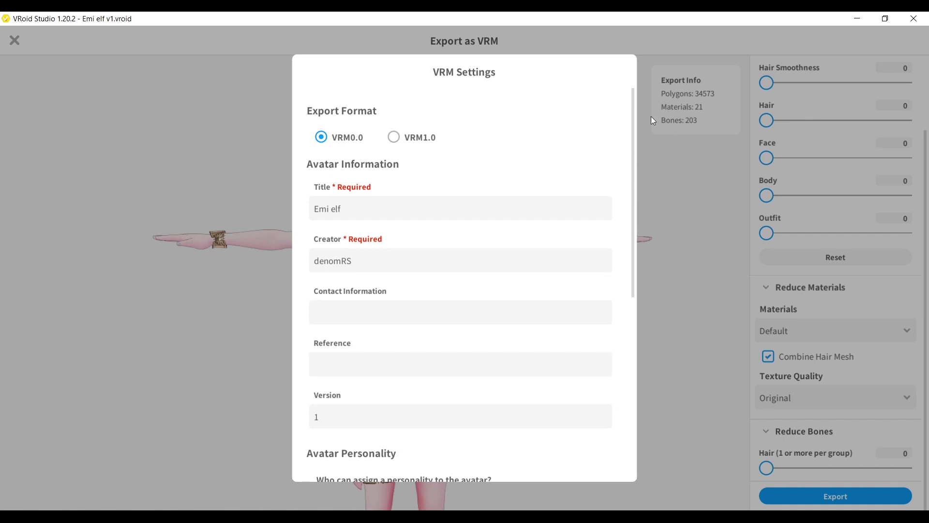
pyautogui.moveTo(634, 103); pyautogui.dragTo(634, 307)
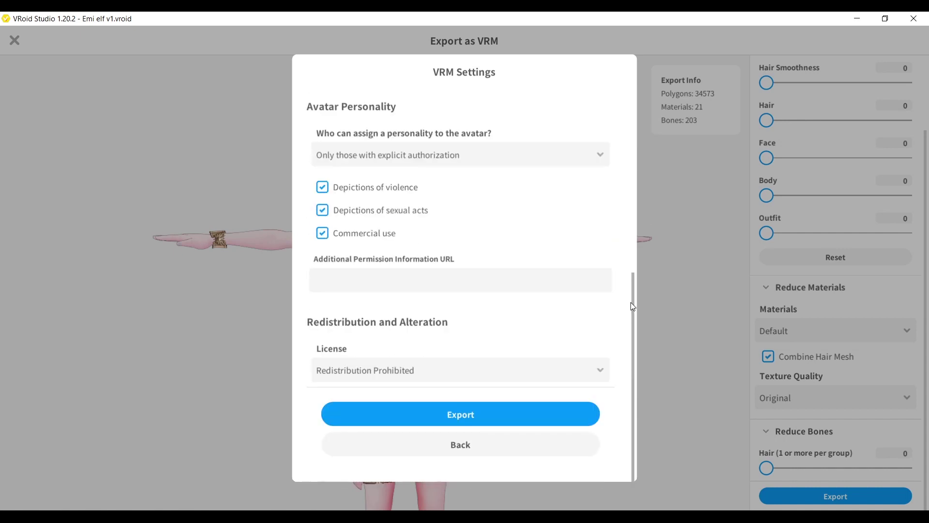
pyautogui.click(432, 407)
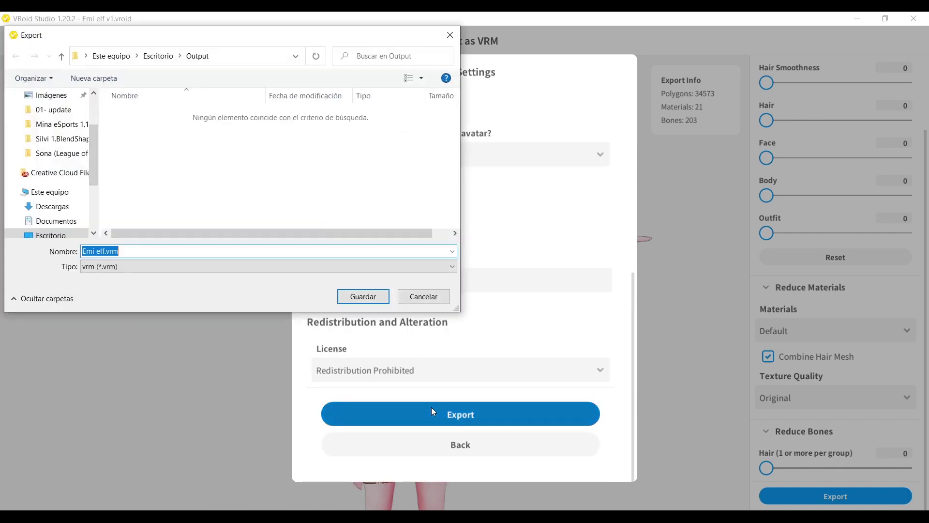
pyautogui.click(360, 297)
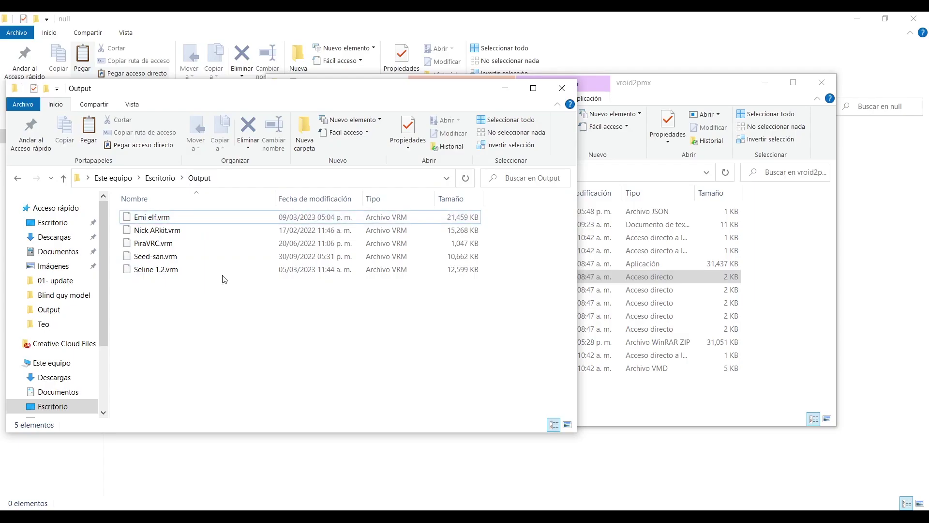
# Step: Launch the en_US version of Vroid2Pmx_2.01.02.exe from the vroid2pmx folder
pyautogui.click(615, 393)
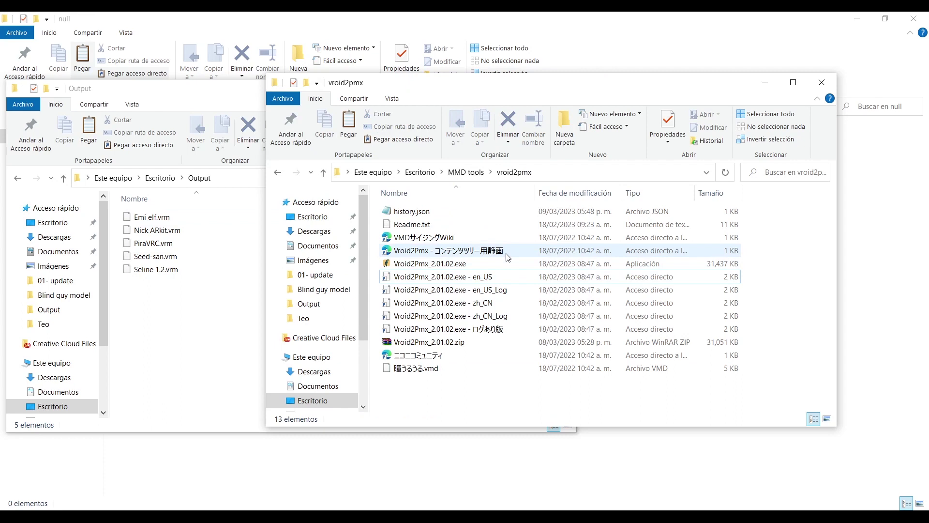
pyautogui.click(496, 266)
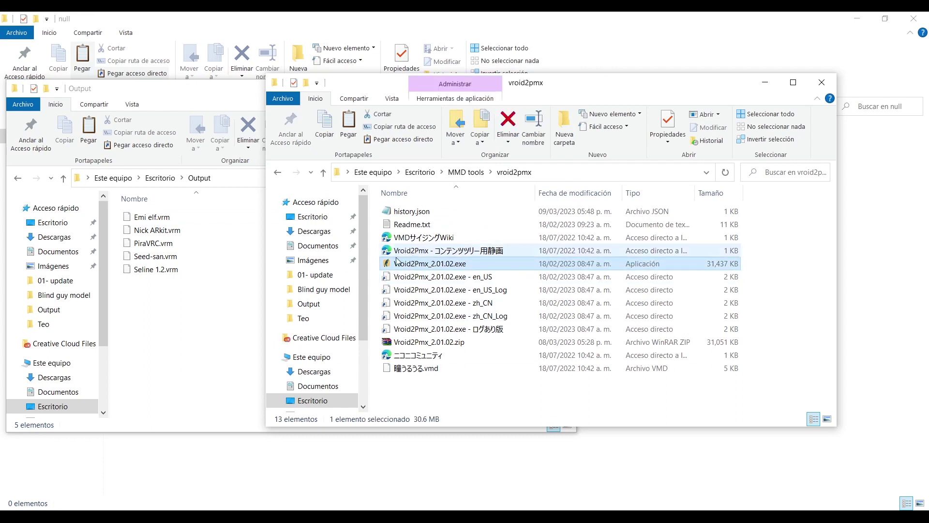
pyautogui.click(503, 279)
pyautogui.doubleClick(503, 279)
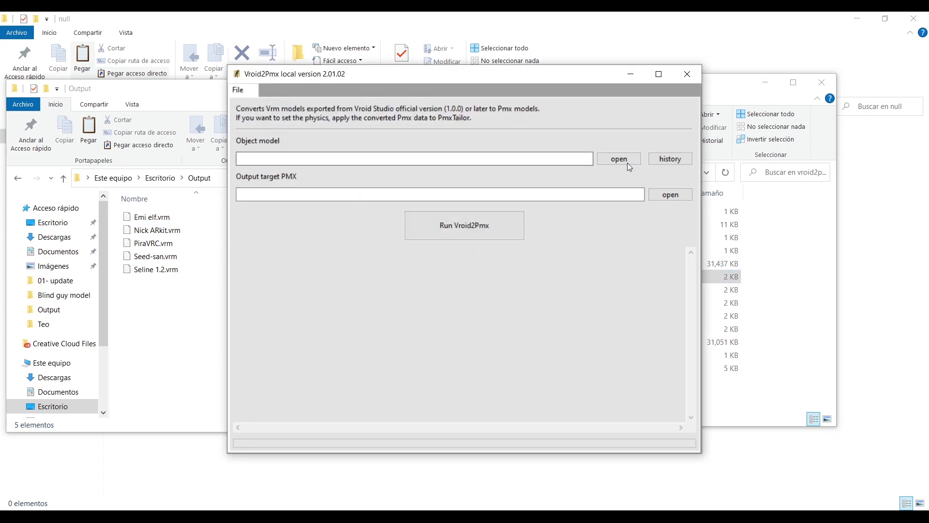
# Step: Load Emi elf.vrm from the Output folder as the object model and run the Vroid2Pmx conversion
pyautogui.click(624, 158)
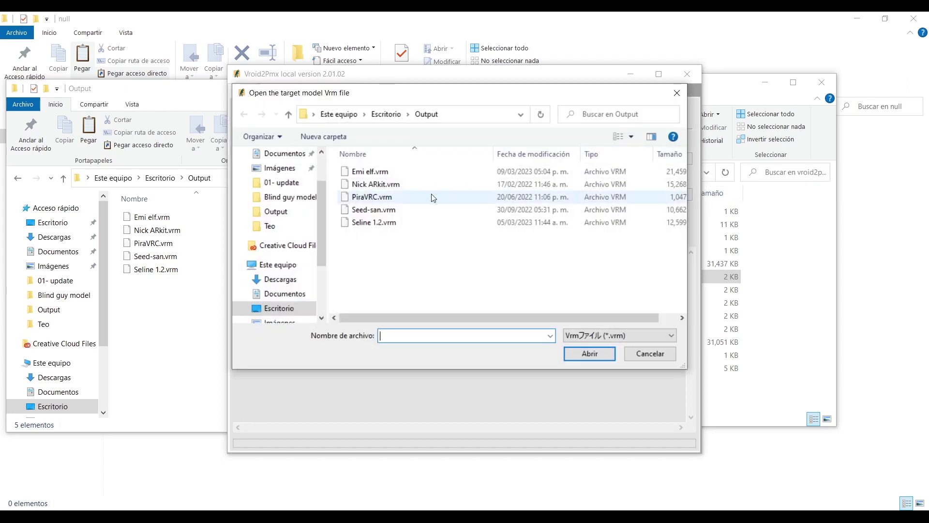
pyautogui.click(432, 172)
pyautogui.click(589, 352)
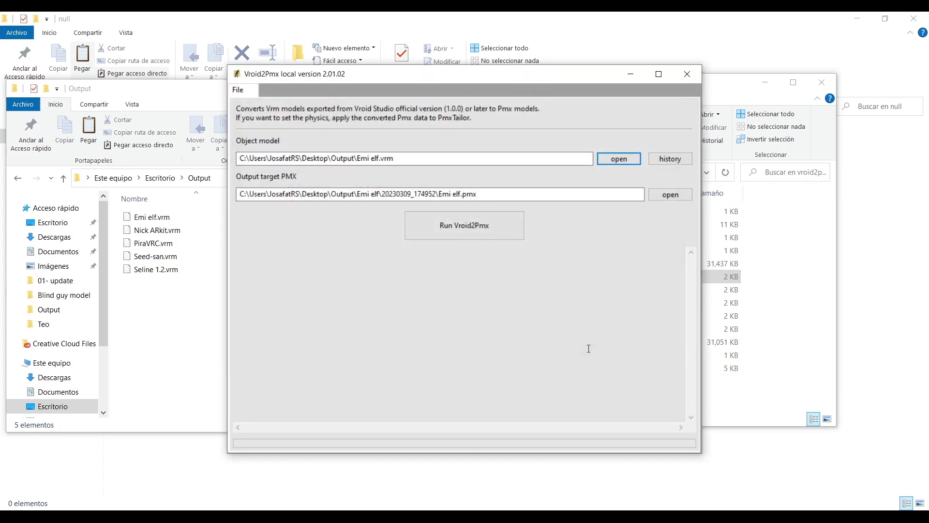
pyautogui.click(507, 227)
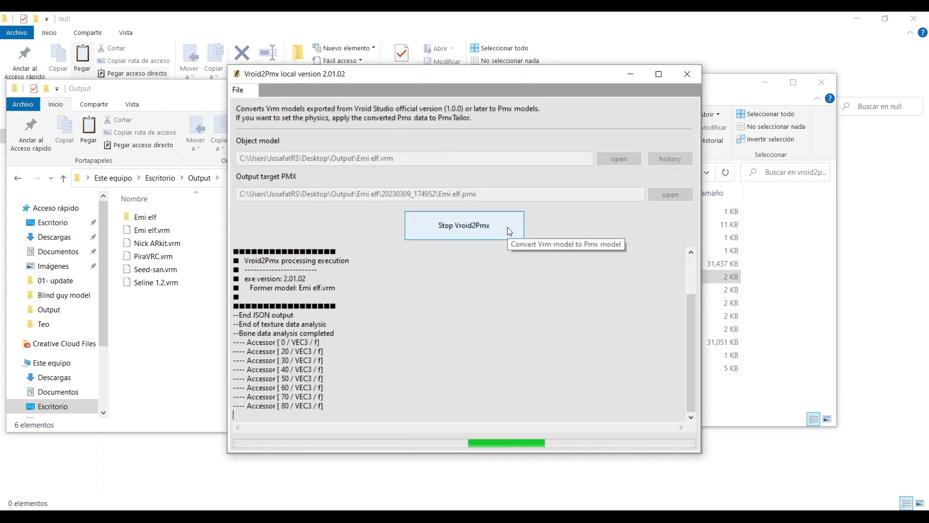
# Step: Browse the generated Emi elf folder in Output, including the contents of its dated conversion subfolder
pyautogui.doubleClick(145, 217)
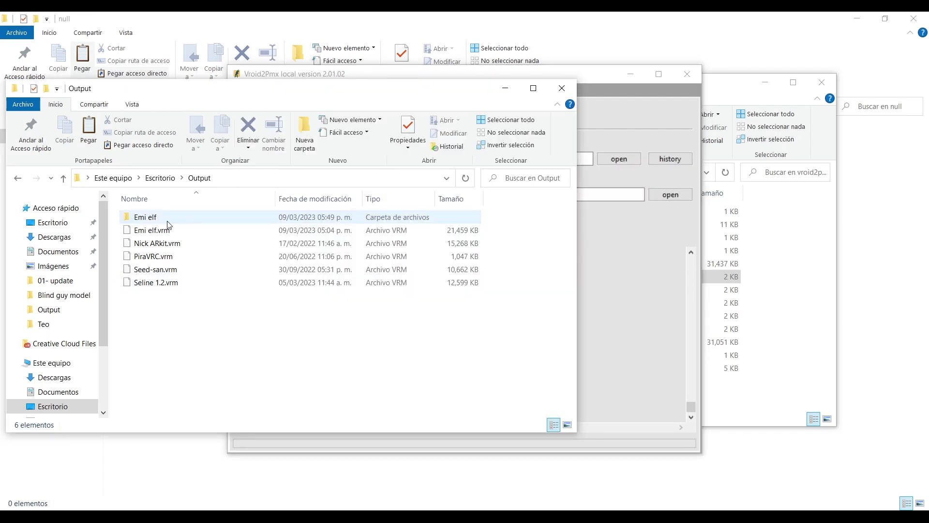
pyautogui.doubleClick(165, 217)
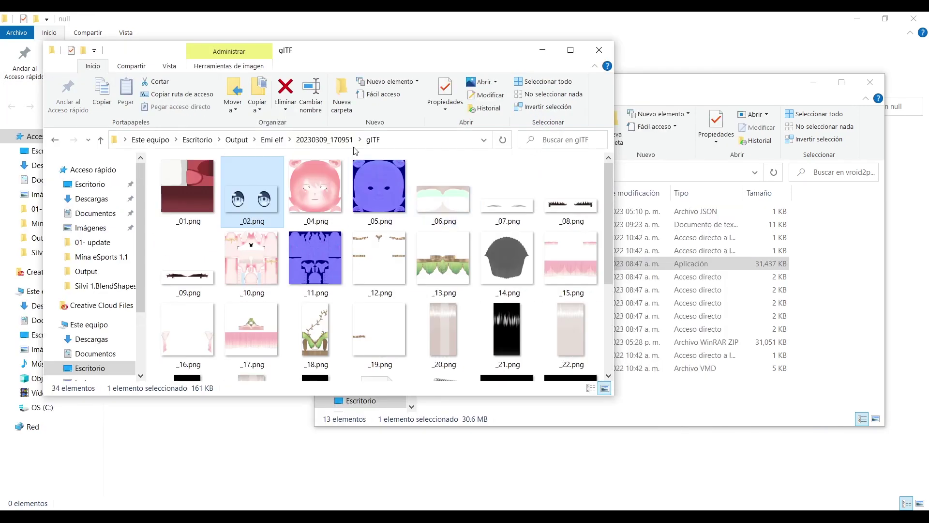
pyautogui.click(324, 139)
pyautogui.doubleClick(258, 192)
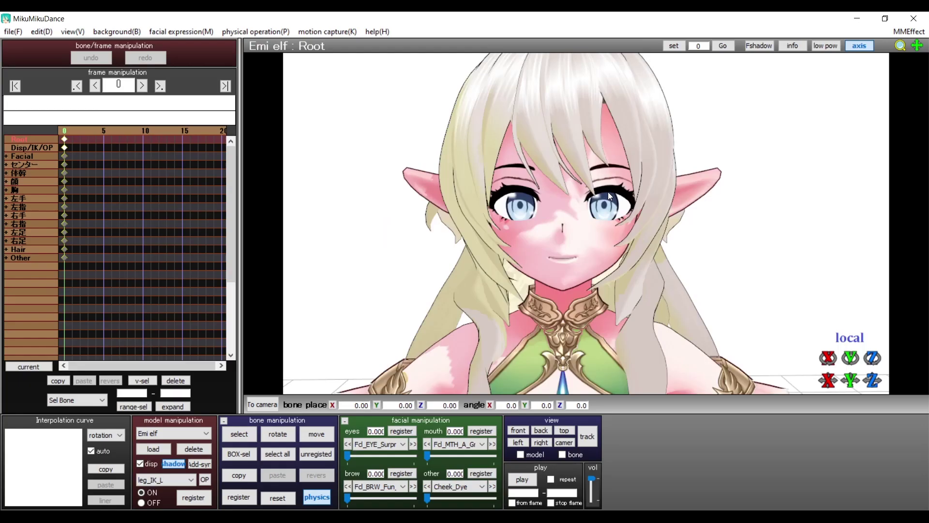
# Step: In MikuMikuDance, turn off the shadows on the Emi elf model and select Edge_Off as the other facial morph
pyautogui.click(73, 32)
pyautogui.click(127, 283)
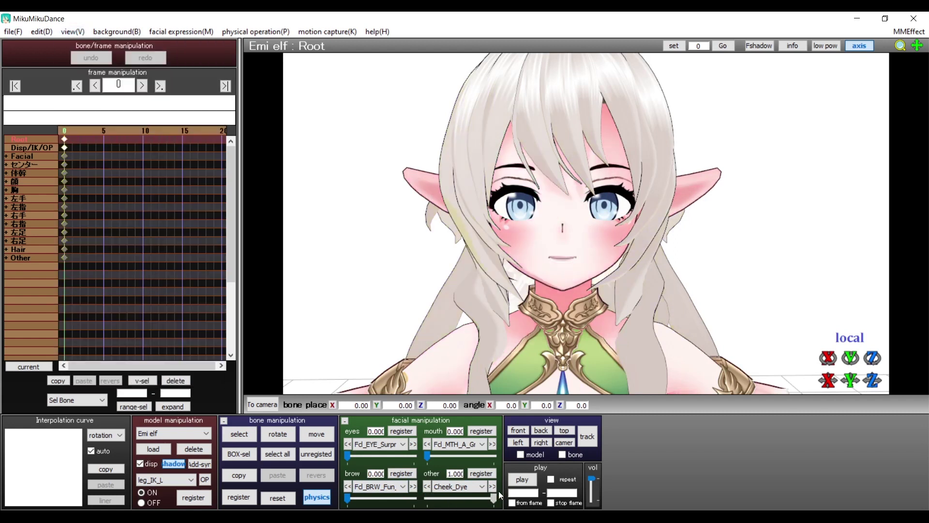
pyautogui.click(482, 486)
pyautogui.click(458, 438)
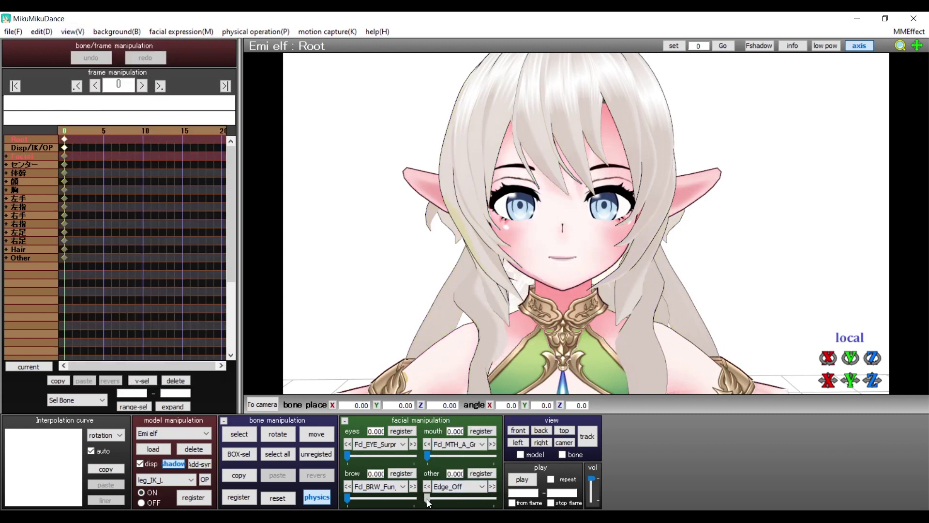
# Step: Select the brow_Right_R brow morph and test the Fcl_EYE_Angry eye morph at 1.000 and back at 0
pyautogui.click(387, 489)
pyautogui.click(371, 465)
pyautogui.click(402, 444)
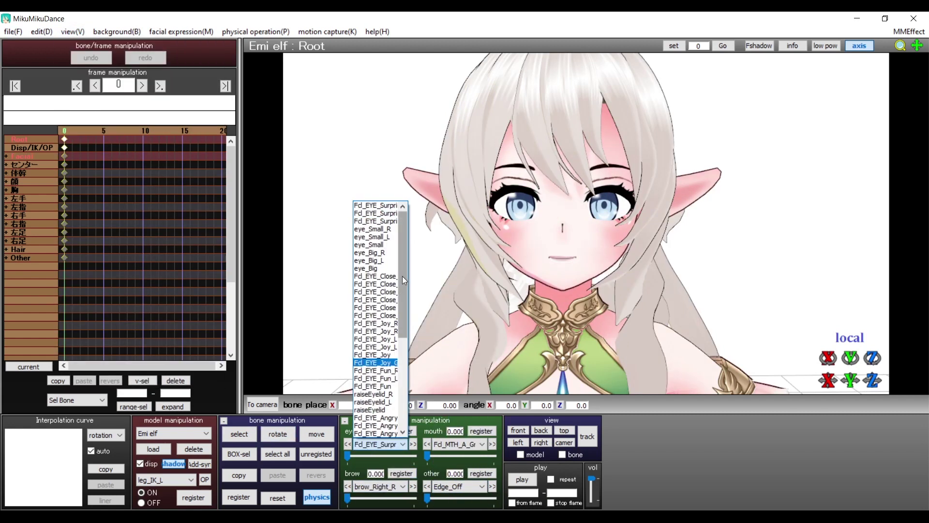
pyautogui.scroll(3, 378, 315)
pyautogui.click(375, 270)
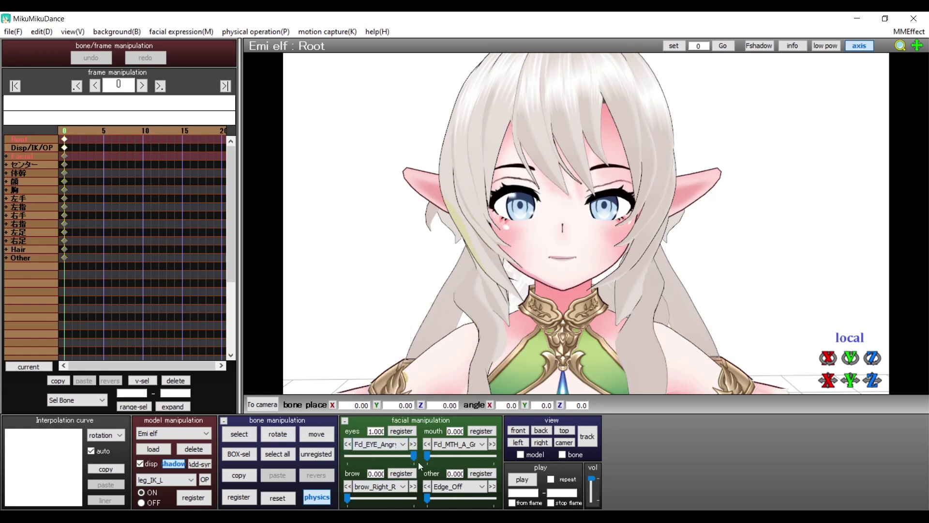
pyautogui.moveTo(413, 456); pyautogui.dragTo(347, 457)
# Step: Browse the available mouth morphs and try the eye_Nanu and eye_Nagomi eye morphs on the model
pyautogui.click(481, 444)
pyautogui.moveTo(483, 295); pyautogui.dragTo(483, 389)
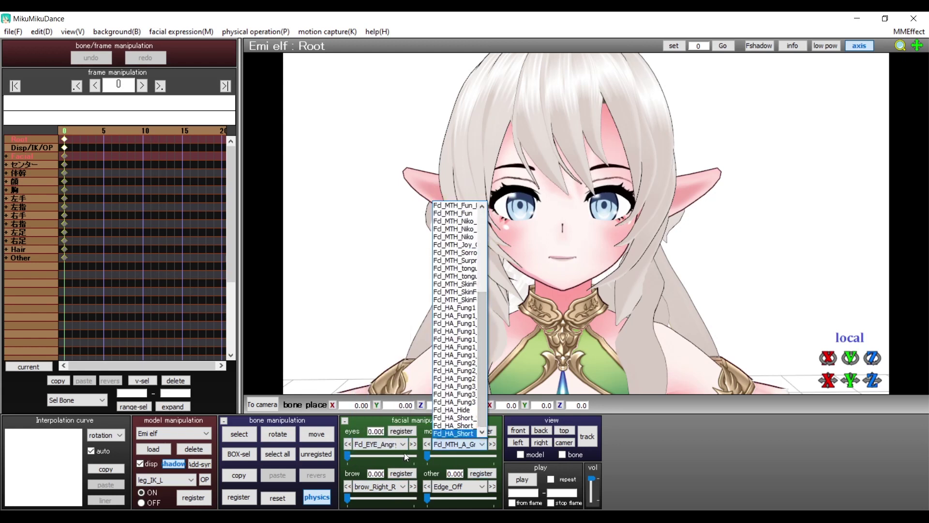
pyautogui.click(398, 444)
pyautogui.click(383, 324)
pyautogui.click(402, 444)
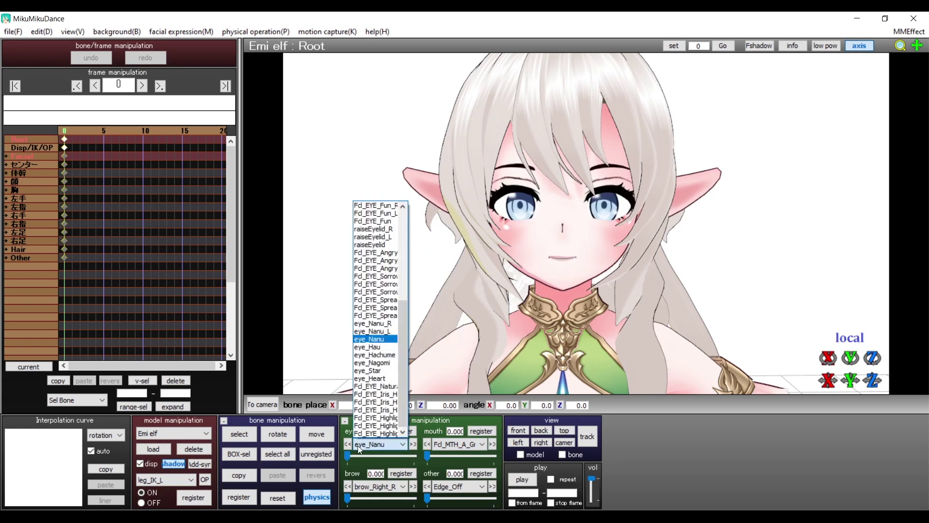
pyautogui.click(372, 362)
pyautogui.moveTo(348, 456)
pyautogui.mouseDown()
pyautogui.moveTo(472, 459)
pyautogui.moveTo(348, 456)
pyautogui.mouseUp()
pyautogui.click(518, 443)
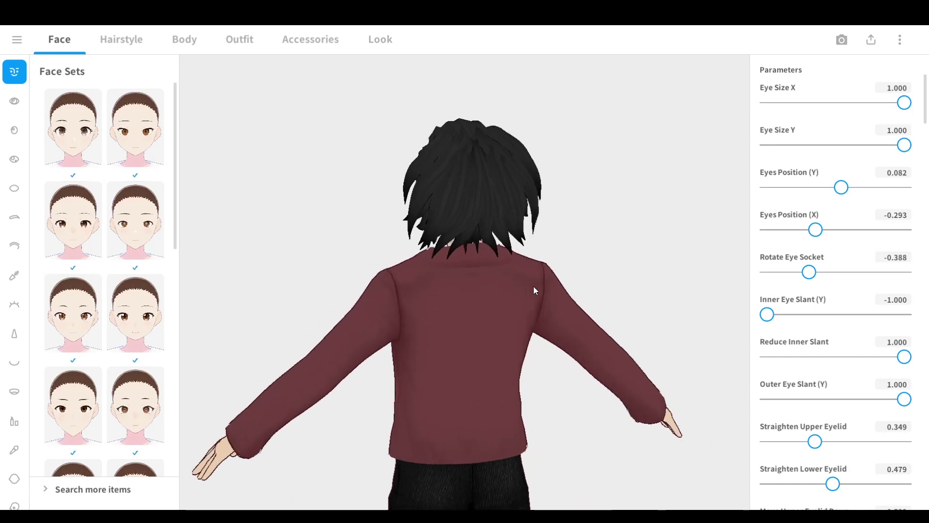
pyautogui.moveTo(534, 289); pyautogui.dragTo(596, 287)
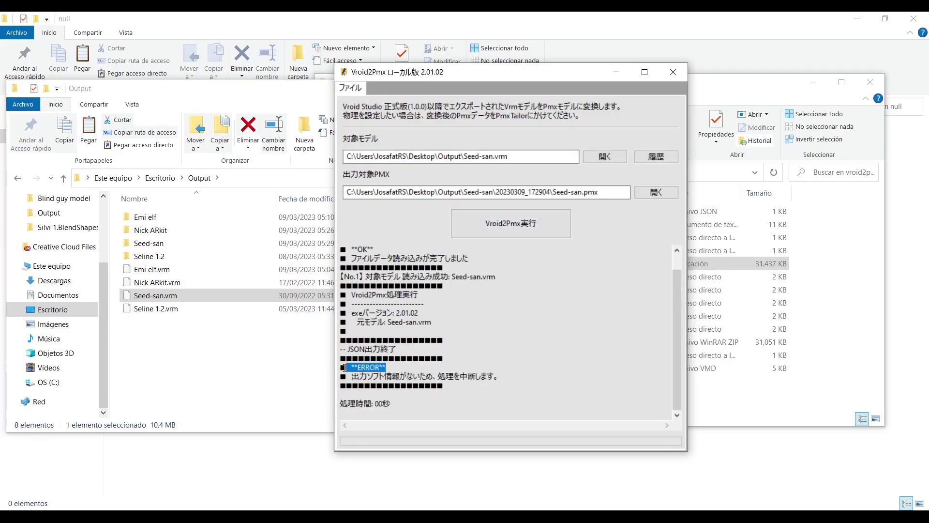
# Step: Open the Seed-san folder inside the Output folder to check its conversion files
pyautogui.doubleClick(191, 244)
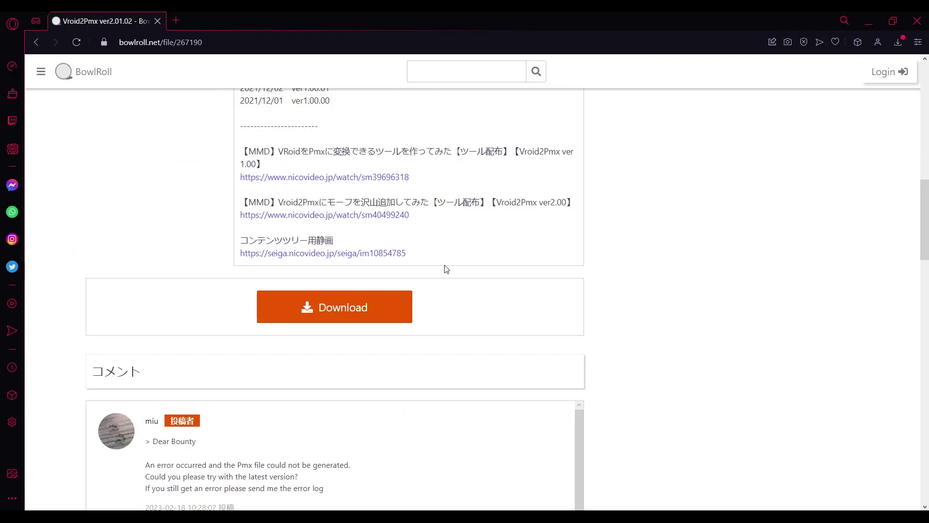
# Step: Open the PmxTailor ver2.01.00 page on BowlRoll and look through it for the download section
pyautogui.scroll(15, 444, 265)
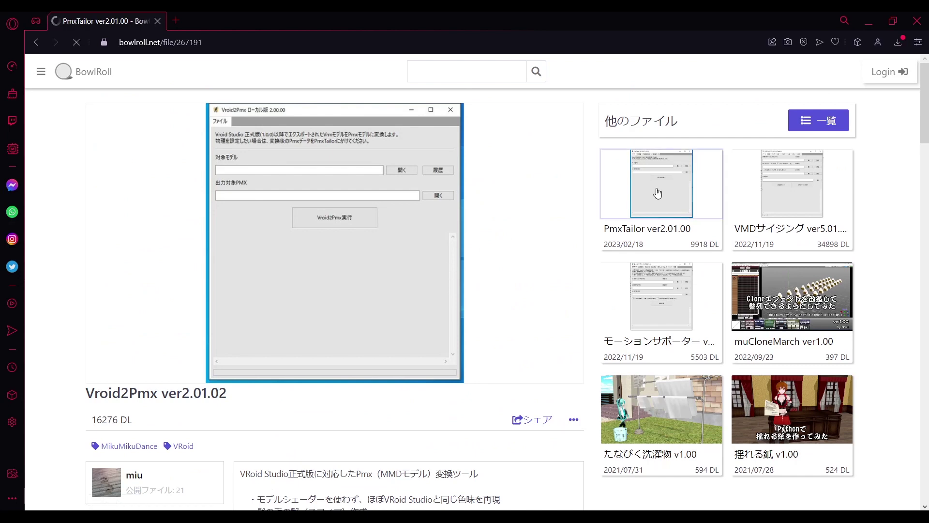
pyautogui.scroll(-2, 358, 242)
pyautogui.scroll(-10, 319, 223)
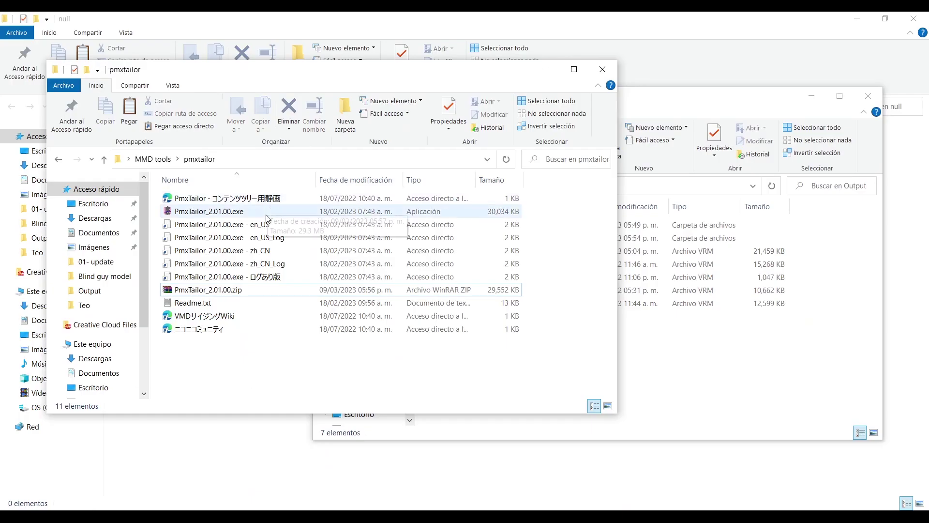
# Step: Launch the en_US version of PmxTailor_2.01.00.exe and load Emi elf.pmx as the object model
pyautogui.doubleClick(267, 224)
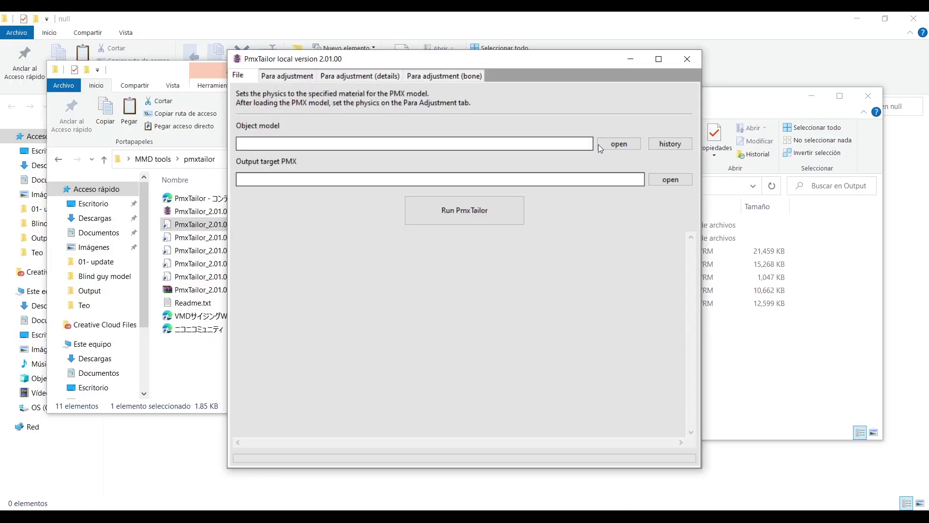
pyautogui.click(605, 143)
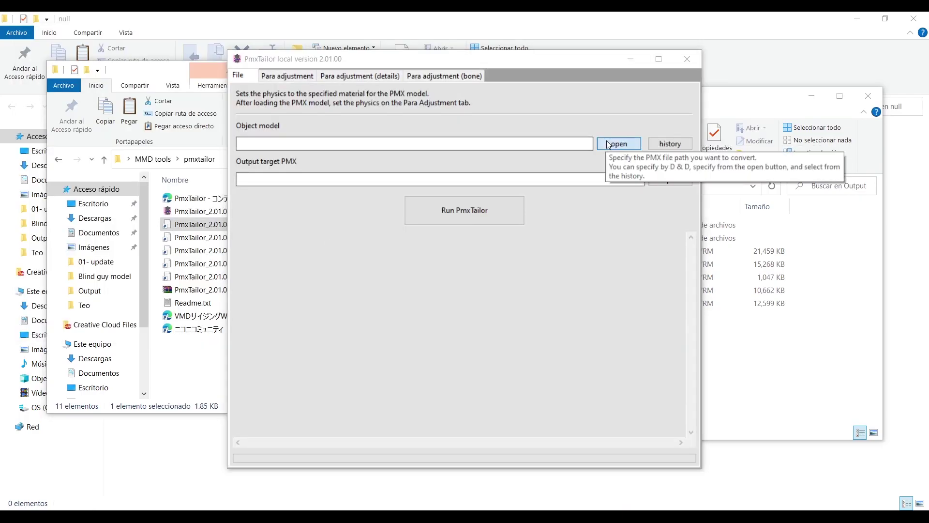
# Step: Import the Vroid2Pmx physics settings, including SKL1 to SKL4, SKR1 to SKR4, 右胸 and 左胸, into the parameter adjustment
pyautogui.click(288, 80)
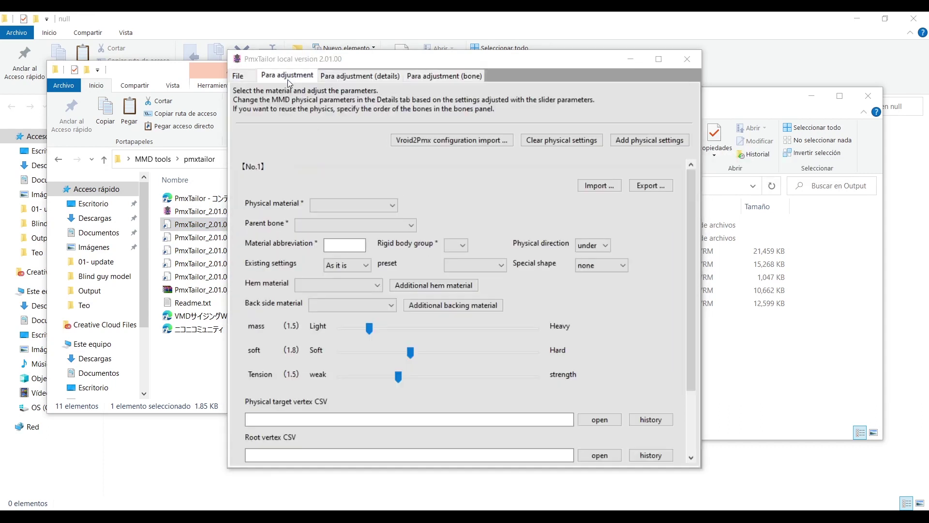
pyautogui.click(459, 141)
pyautogui.click(326, 223)
pyautogui.click(327, 234)
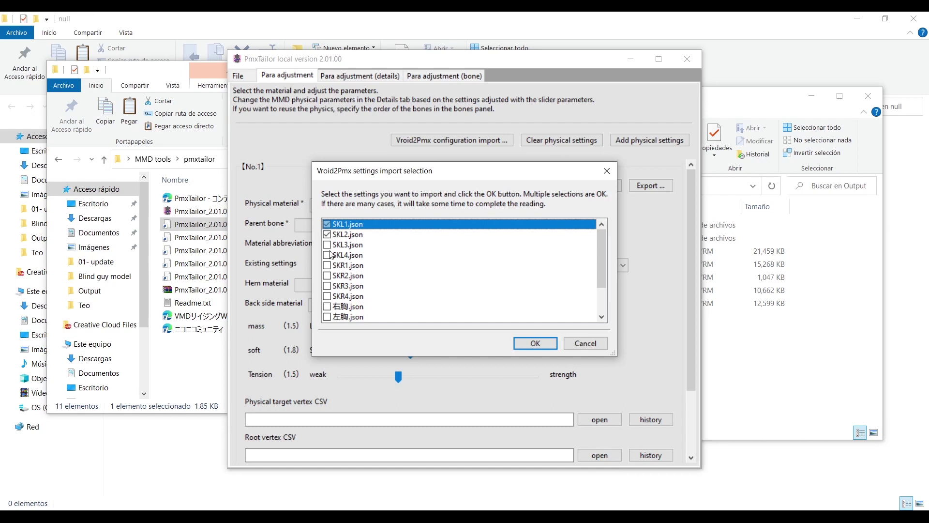
pyautogui.click(328, 275)
pyautogui.click(327, 286)
pyautogui.click(327, 296)
pyautogui.scroll(-2, 328, 290)
pyautogui.click(328, 266)
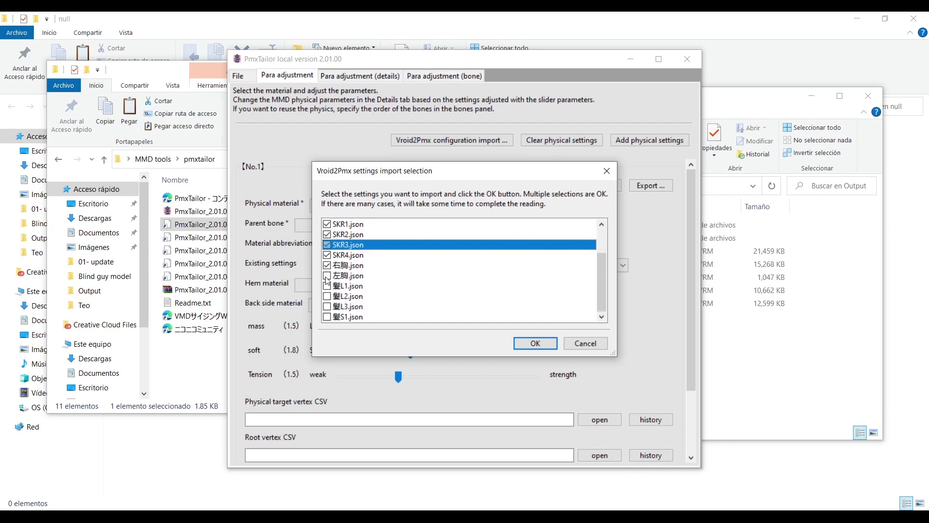
pyautogui.scroll(3, 385, 274)
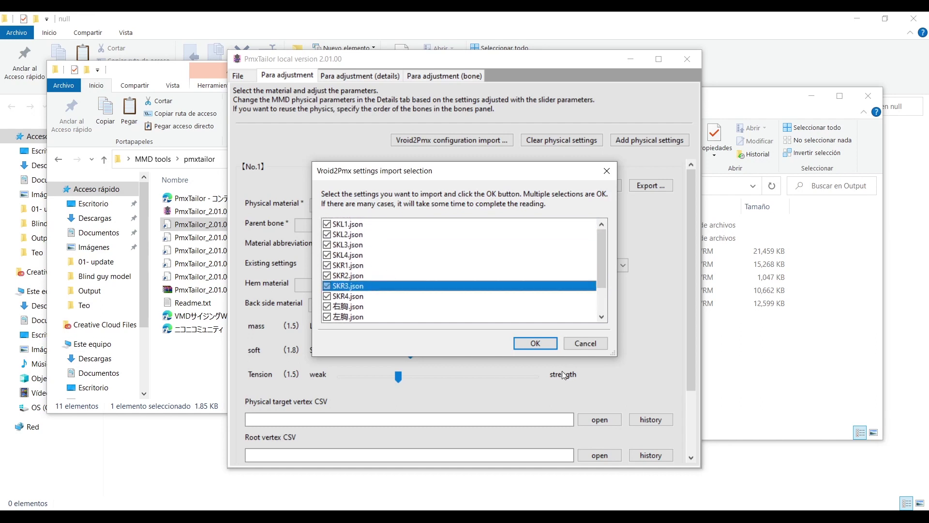
pyautogui.click(535, 343)
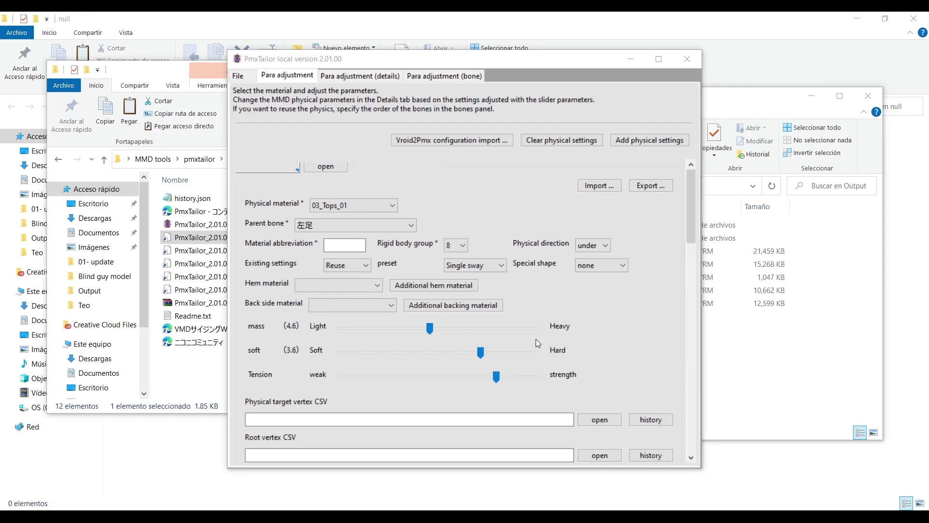
# Step: Run PmxTailor on Emi elf.pmx with the imported physics settings
pyautogui.click(244, 75)
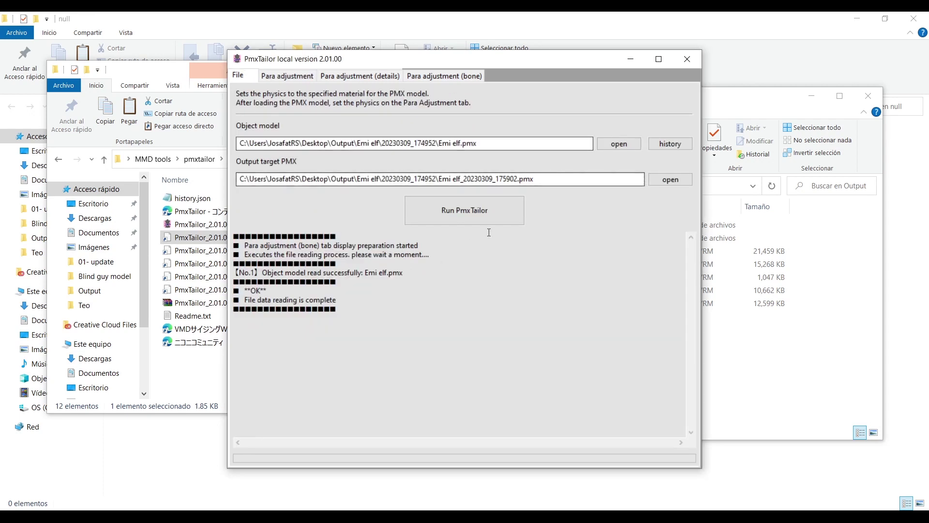
pyautogui.click(501, 205)
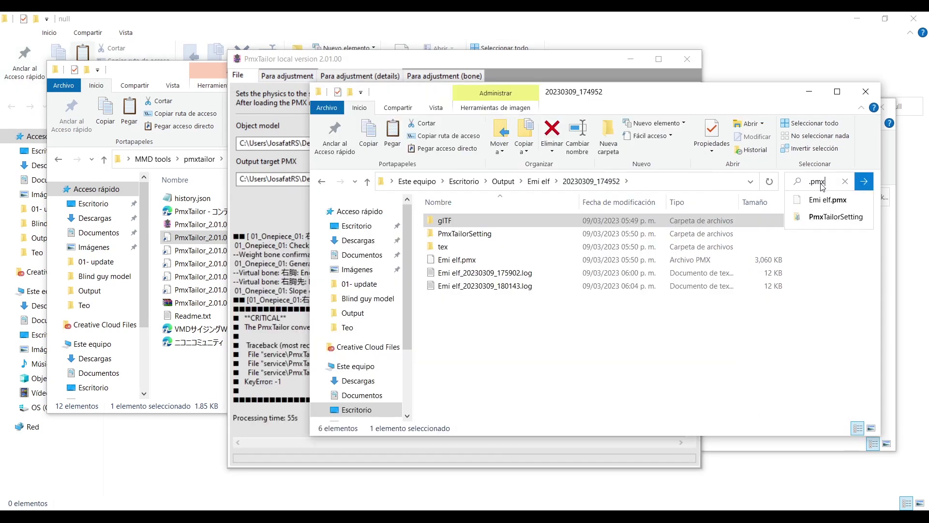
# Step: Open Emi elf.pmx in PMXEditor and move the decoration bones (装飾) below the feet up into the skirt
pyautogui.press('Return')
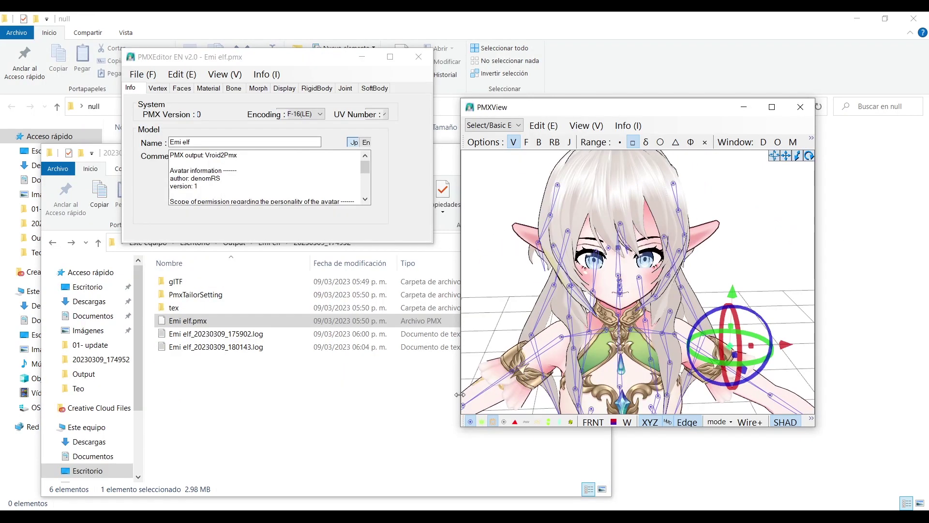
pyautogui.click(208, 88)
pyautogui.click(165, 130)
pyautogui.moveTo(195, 149); pyautogui.dragTo(200, 131)
pyautogui.click(184, 223)
pyautogui.keyDown('shift'); pyautogui.click(165, 113); pyautogui.keyUp('shift')
pyautogui.click(329, 171)
pyautogui.moveTo(479, 203); pyautogui.dragTo(447, 182, button='right')
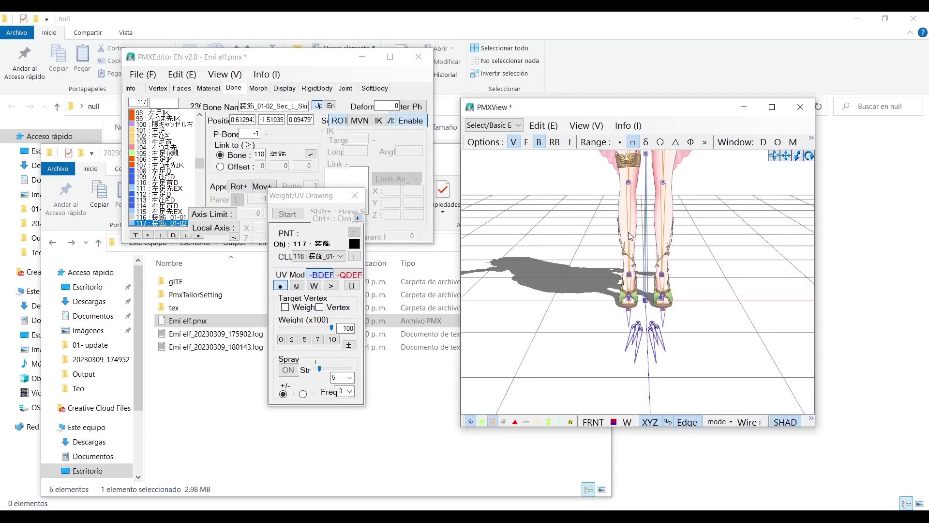
pyautogui.moveTo(620, 364); pyautogui.dragTo(666, 324)
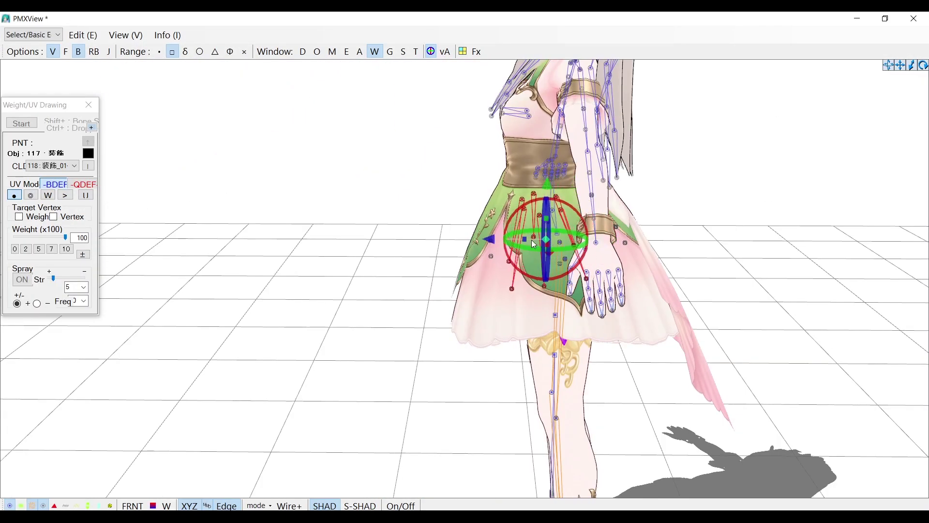
# Step: Select the decoration bones all around the skirt and edit their parent bone
pyautogui.moveTo(585, 196); pyautogui.dragTo(602, 216)
pyautogui.keyDown('shift'); pyautogui.moveTo(609, 200); pyautogui.dragTo(628, 219); pyautogui.keyUp('shift')
pyautogui.keyDown('shift'); pyautogui.moveTo(688, 294); pyautogui.dragTo(611, 249); pyautogui.keyUp('shift')
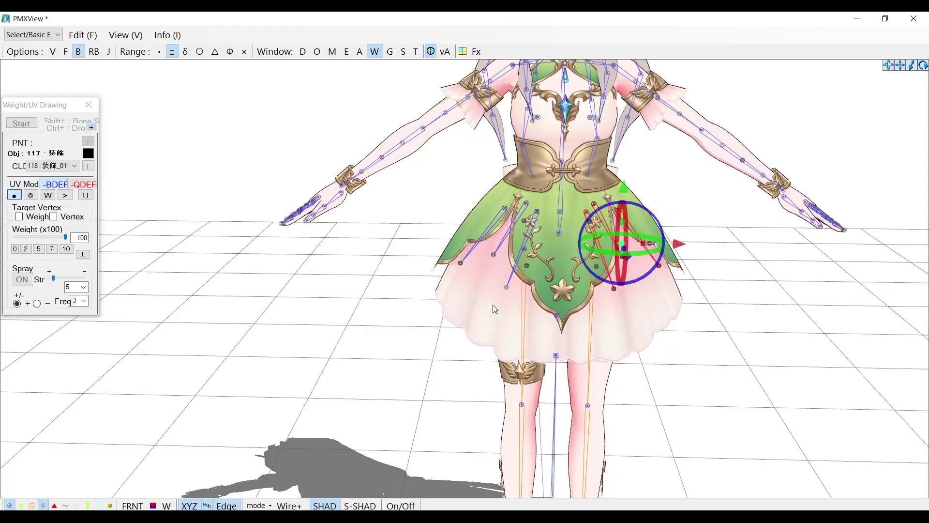
pyautogui.keyDown('shift'); pyautogui.moveTo(453, 300); pyautogui.dragTo(543, 194); pyautogui.keyUp('shift')
pyautogui.moveTo(557, 203); pyautogui.dragTo(536, 217, button='right')
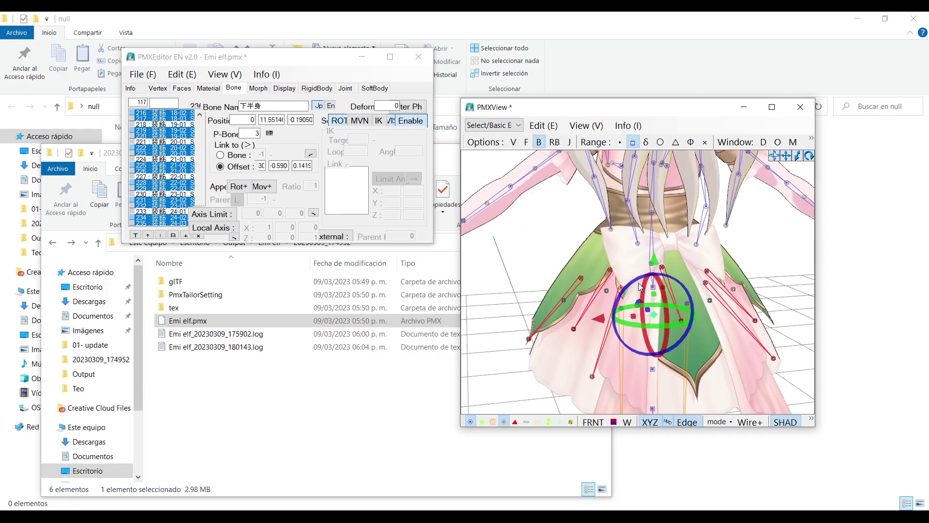
pyautogui.moveTo(605, 305); pyautogui.dragTo(701, 307, button='right')
pyautogui.keyDown('shift'); pyautogui.moveTo(690, 284); pyautogui.dragTo(689, 283); pyautogui.keyUp('shift')
pyautogui.moveTo(247, 134); pyautogui.dragTo(280, 132)
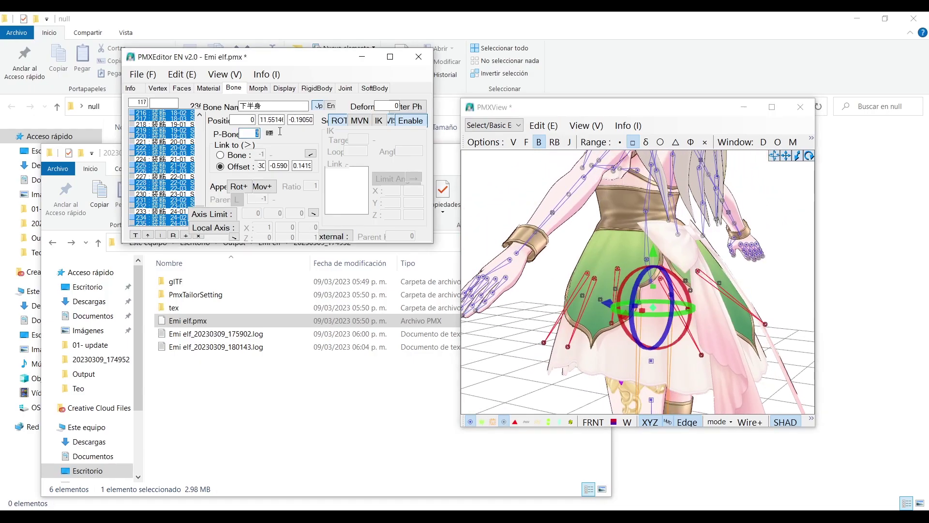
pyautogui.moveTo(631, 201); pyautogui.dragTo(673, 202, button='right')
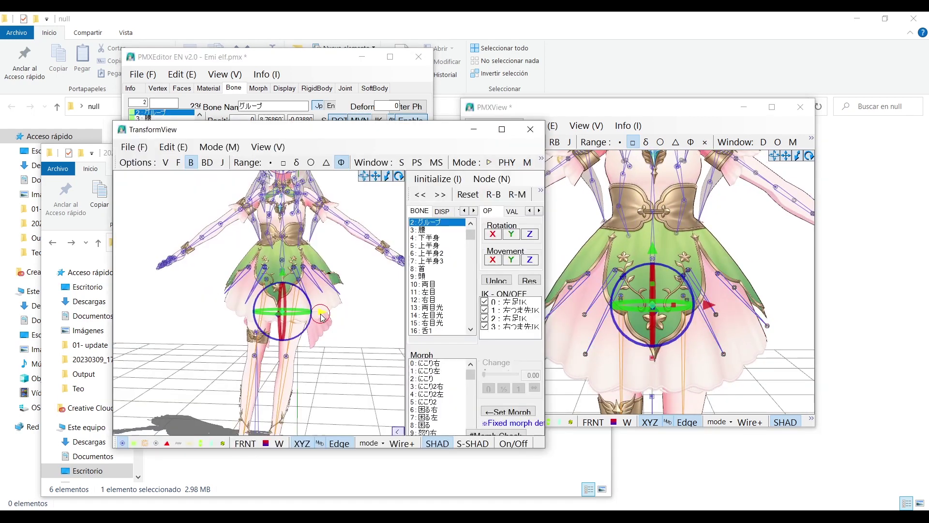
# Step: Test the skirt bones in TransformView by shifting the グループ bone sideways
pyautogui.moveTo(323, 315)
pyautogui.mouseDown()
pyautogui.moveTo(252, 315)
pyautogui.moveTo(338, 318)
pyautogui.mouseUp()
pyautogui.moveTo(340, 319); pyautogui.dragTo(390, 277, button='right')
pyautogui.click(527, 135)
# Step: Display the model's rigid bodies and examine which body parts they cover
pyautogui.moveTo(628, 228); pyautogui.dragTo(629, 339, button='middle')
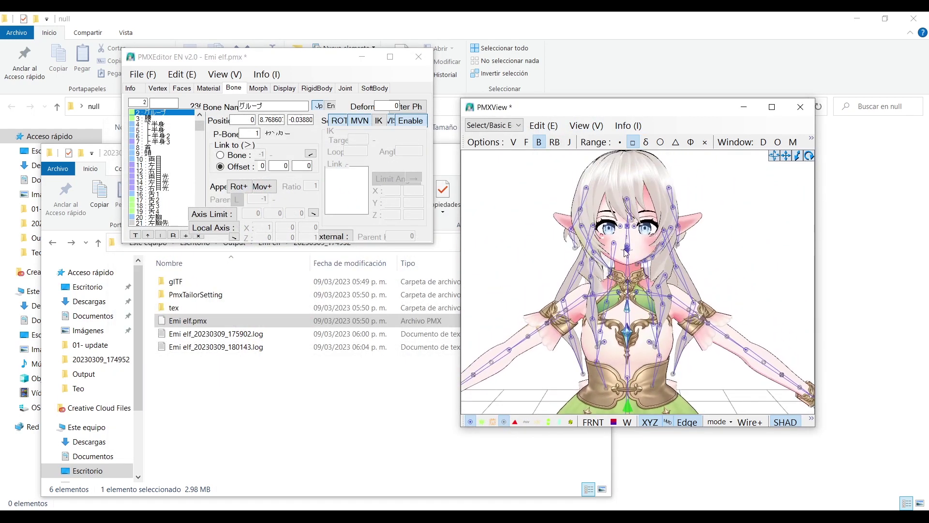
pyautogui.moveTo(629, 339); pyautogui.dragTo(627, 359, button='middle')
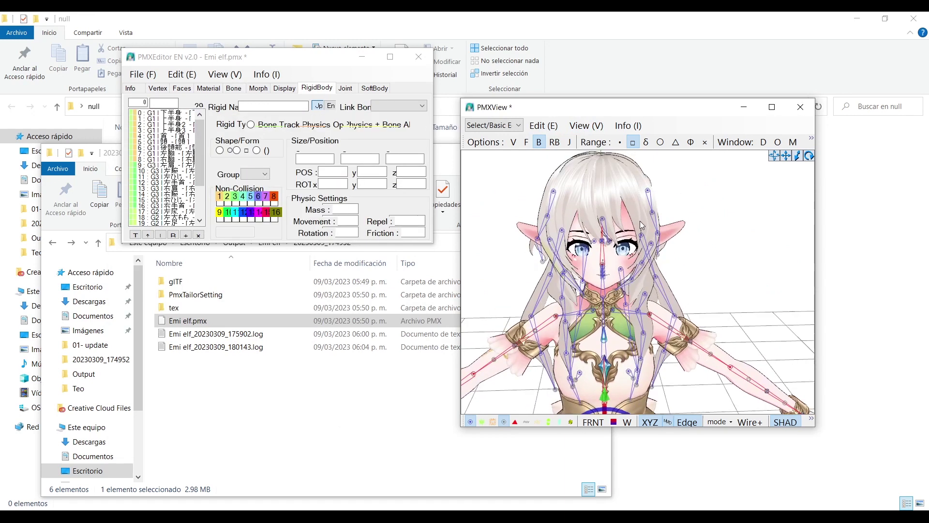
pyautogui.scroll(-1, 664, 224)
pyautogui.scroll(-2, 684, 233)
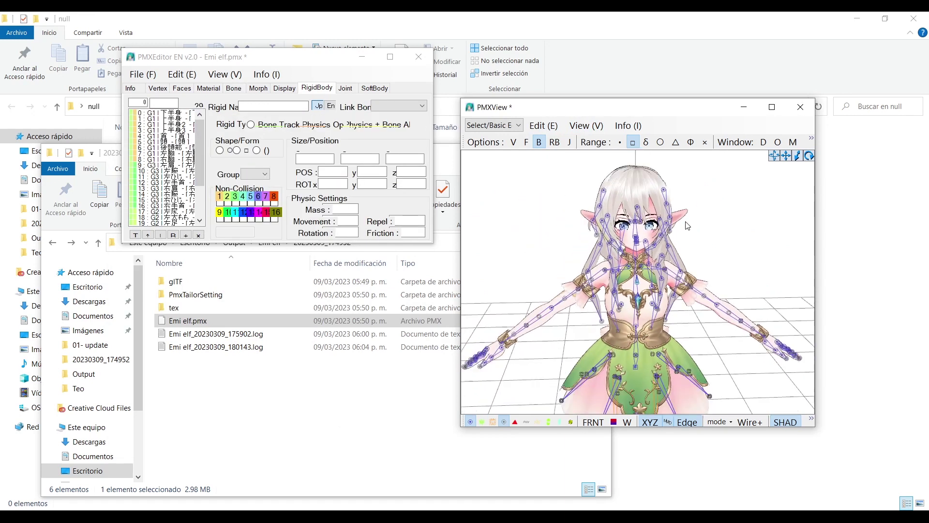
pyautogui.click(555, 143)
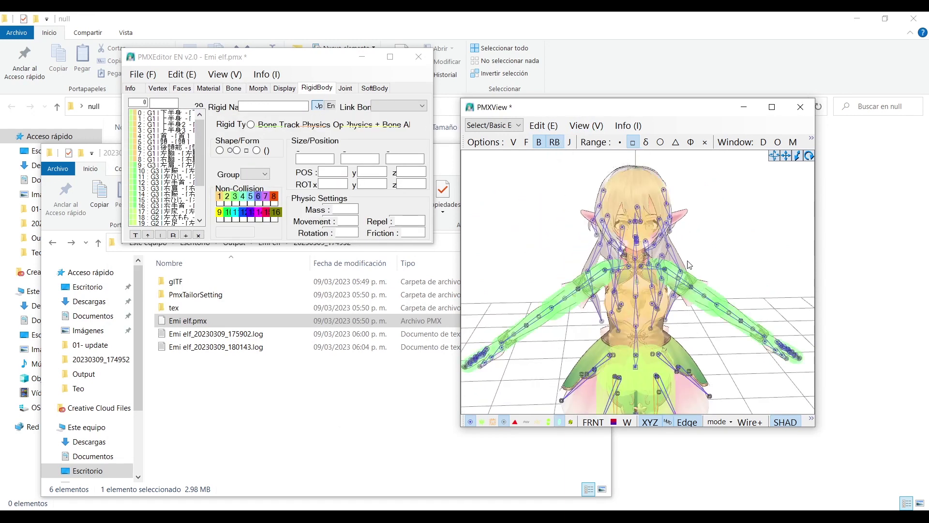
pyautogui.moveTo(688, 261)
pyautogui.mouseDown(button='right')
pyautogui.moveTo(605, 258)
pyautogui.moveTo(688, 254)
pyautogui.mouseUp(button='right')
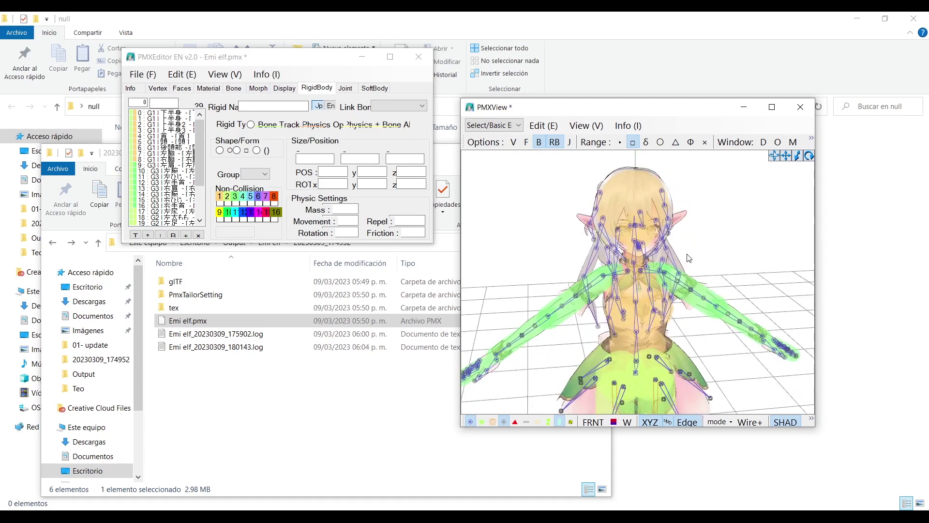
pyautogui.scroll(3, 687, 253)
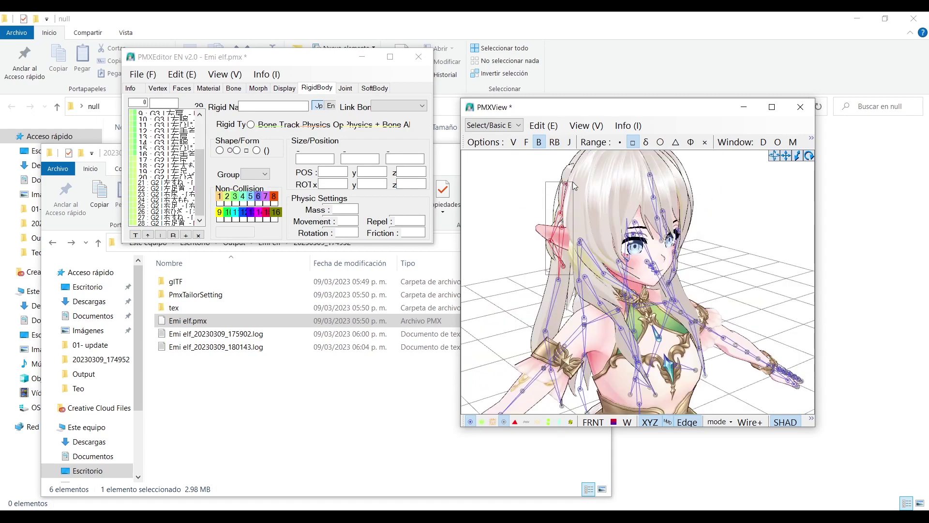
# Step: Select the hair bones around the head, create linked rigid bodies and joints on them, and display the joints
pyautogui.moveTo(573, 181); pyautogui.dragTo(722, 180, button='right')
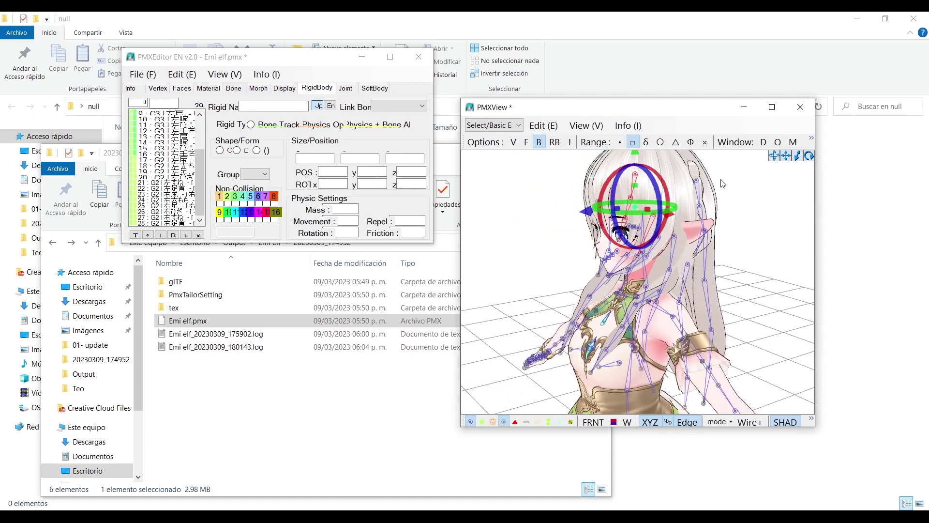
pyautogui.keyDown('shift'); pyautogui.moveTo(727, 175); pyautogui.dragTo(692, 259); pyautogui.keyUp('shift')
pyautogui.moveTo(693, 259); pyautogui.dragTo(680, 235, button='right')
pyautogui.keyDown('shift'); pyautogui.moveTo(680, 235); pyautogui.dragTo(644, 260); pyautogui.keyUp('shift')
pyautogui.moveTo(645, 260); pyautogui.dragTo(763, 276, button='right')
pyautogui.click(543, 126)
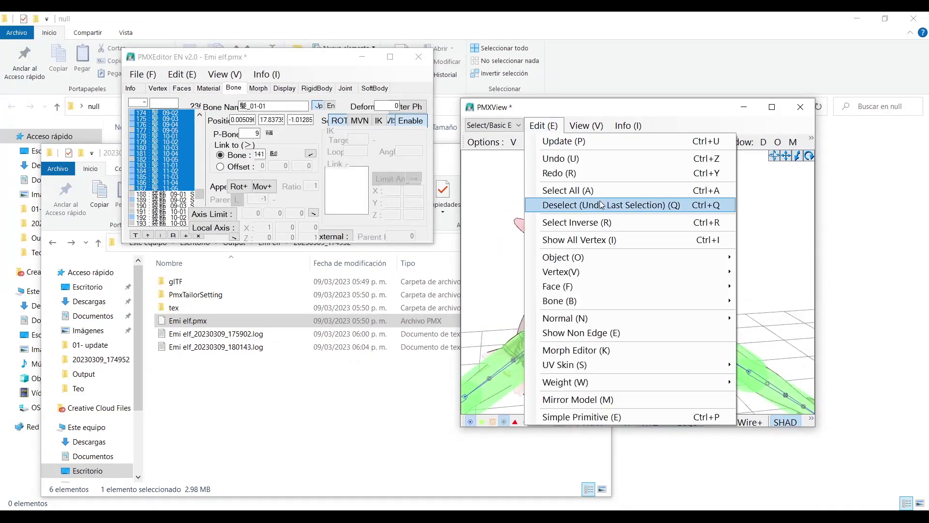
pyautogui.moveTo(585, 303)
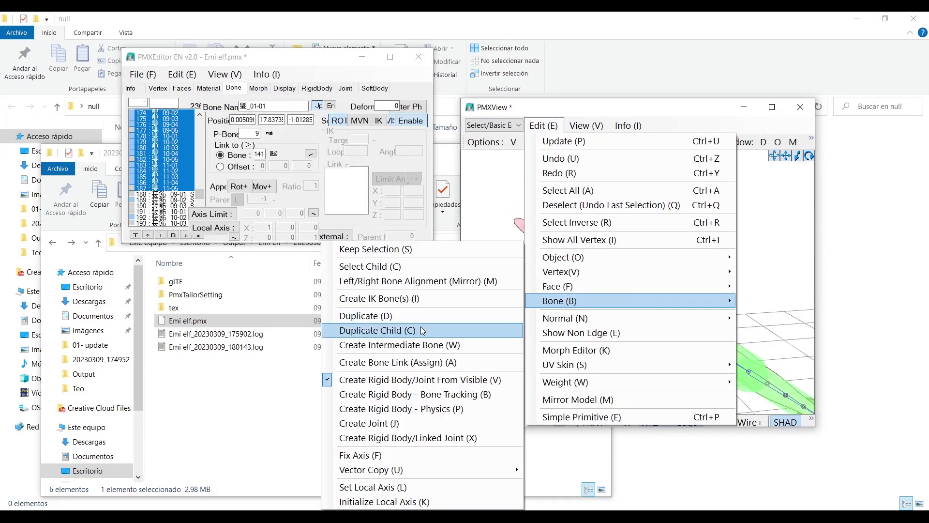
pyautogui.click(450, 438)
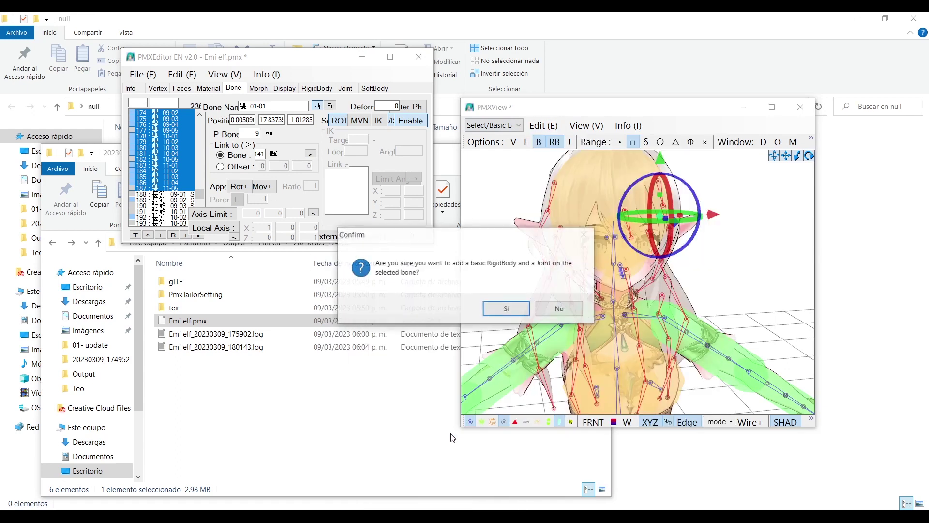
pyautogui.click(508, 314)
pyautogui.moveTo(597, 243); pyautogui.dragTo(585, 219, button='right')
pyautogui.click(567, 141)
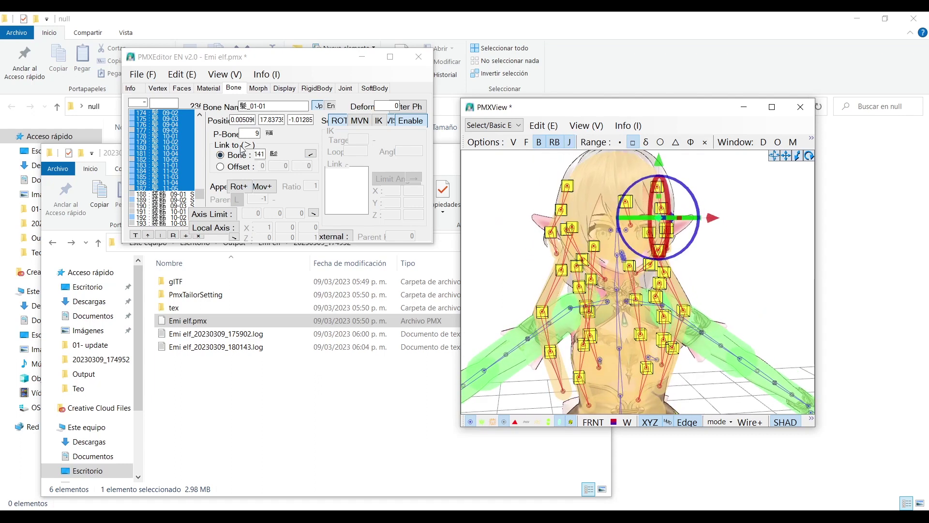
# Step: Assign the new hair rigid bodies, from 髪_01-01 through 髪_11-04, to collision group 5 and edit their radius
pyautogui.click(317, 89)
pyautogui.moveTo(199, 132); pyautogui.dragTo(200, 221)
pyautogui.click(179, 154)
pyautogui.keyDown('shift'); pyautogui.click(184, 224); pyautogui.keyUp('shift')
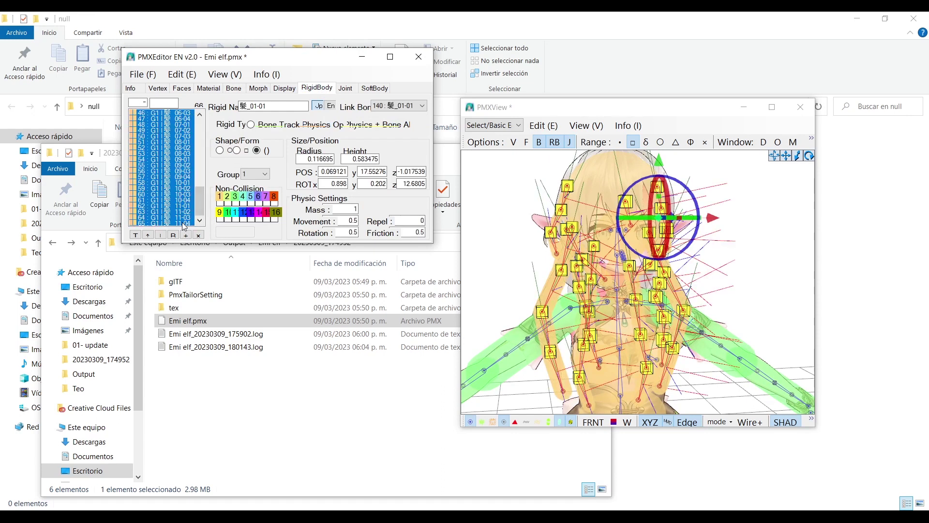
pyautogui.click(253, 175)
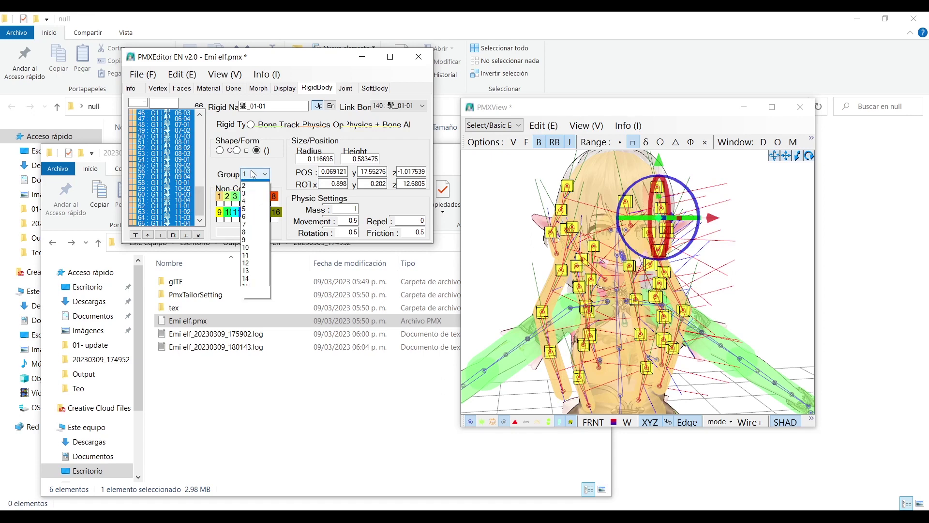
pyautogui.click(248, 216)
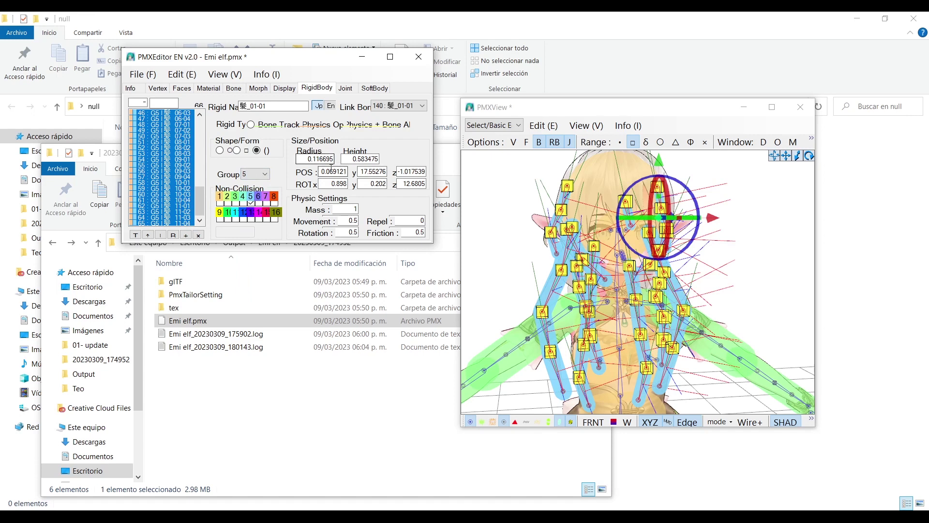
pyautogui.moveTo(320, 159); pyautogui.dragTo(422, 177)
pyautogui.write('5')
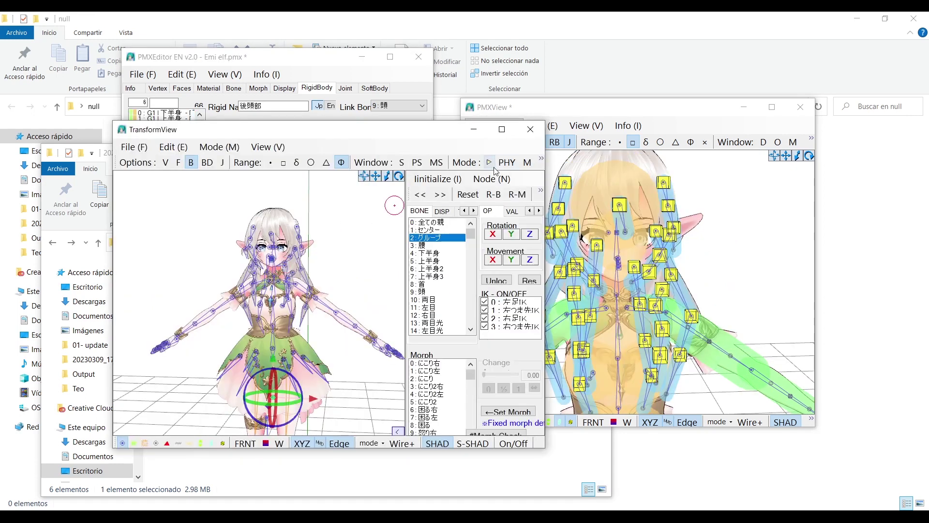
# Step: Run the physics simulation in TransformView and examine how the hair behaves from head to feet
pyautogui.click(490, 163)
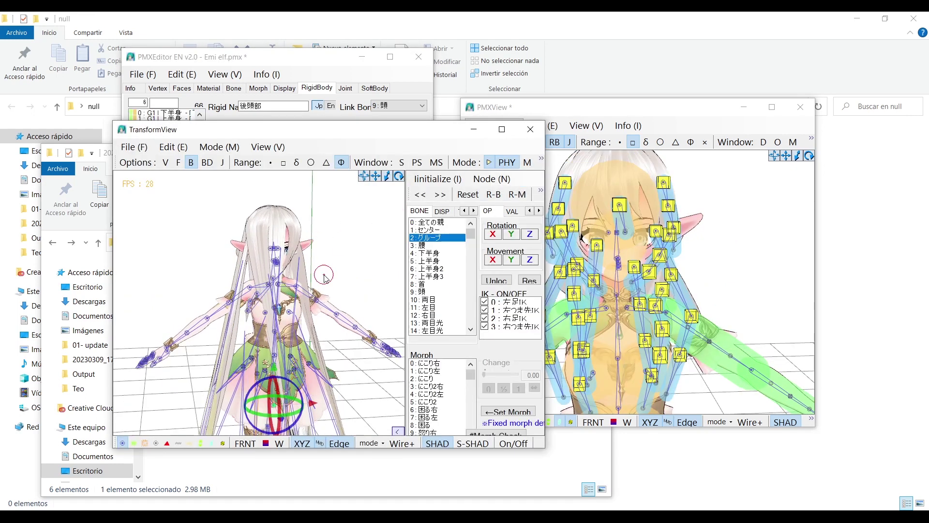
pyautogui.click(502, 130)
pyautogui.scroll(5, 560, 270)
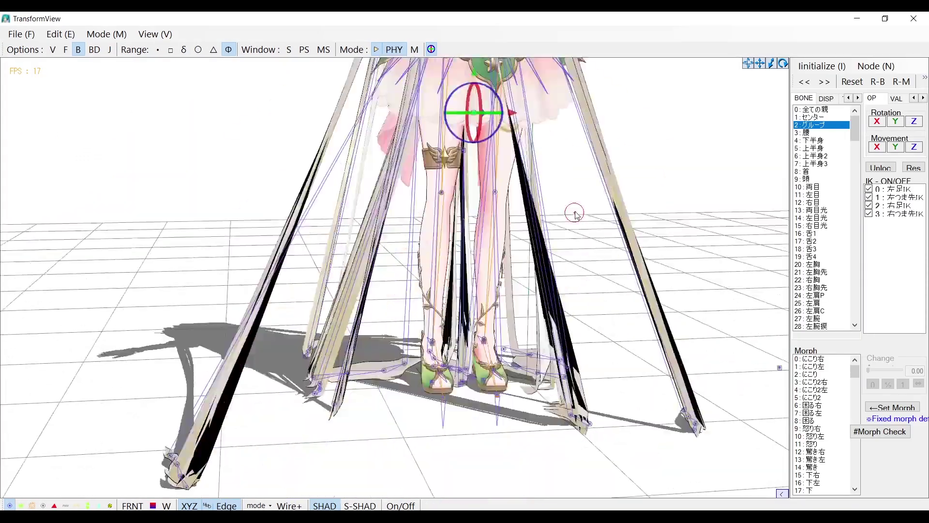
pyautogui.moveTo(575, 213); pyautogui.dragTo(562, 255, button='middle')
pyautogui.scroll(-5, 570, 234)
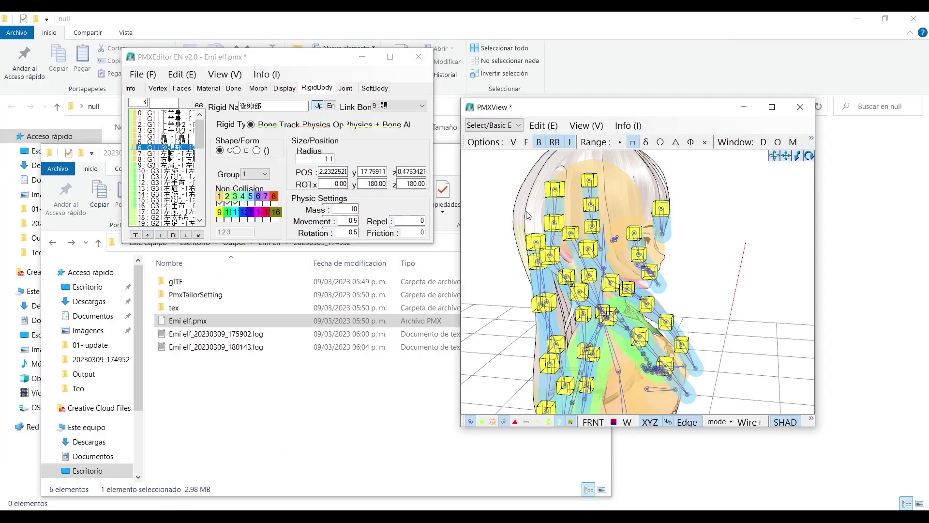
# Step: Check the connected bodies of hair joint 髪_08-01 and identify the rigid body at the back of the head
pyautogui.click(343, 88)
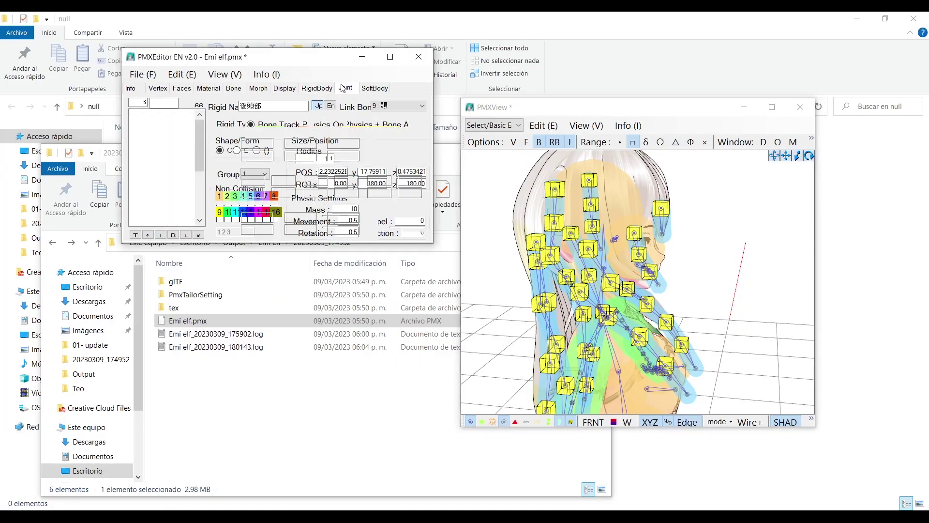
pyautogui.moveTo(525, 179); pyautogui.dragTo(582, 219, button='right')
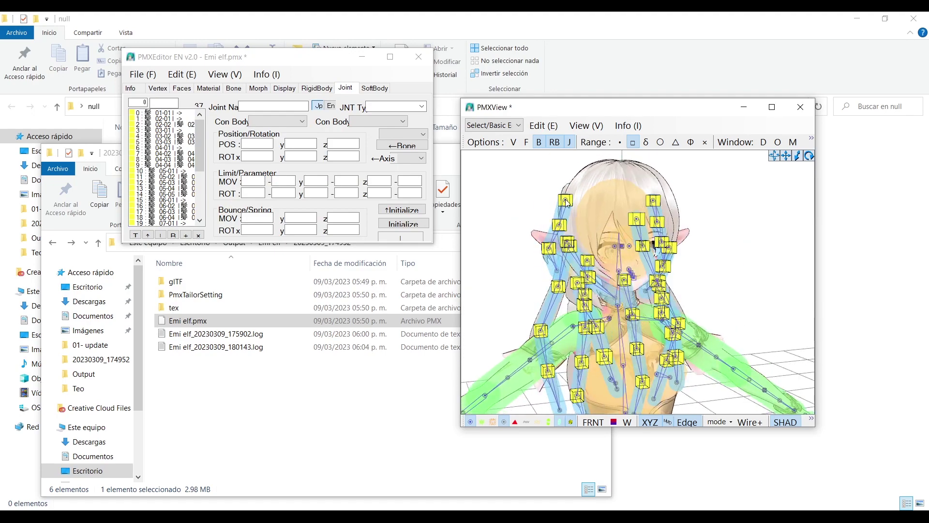
pyautogui.click(568, 201)
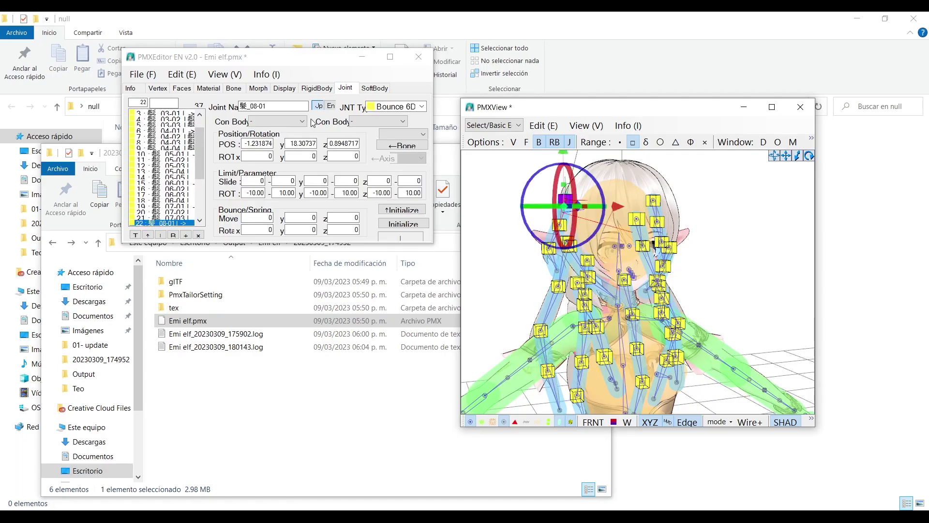
pyautogui.click(317, 89)
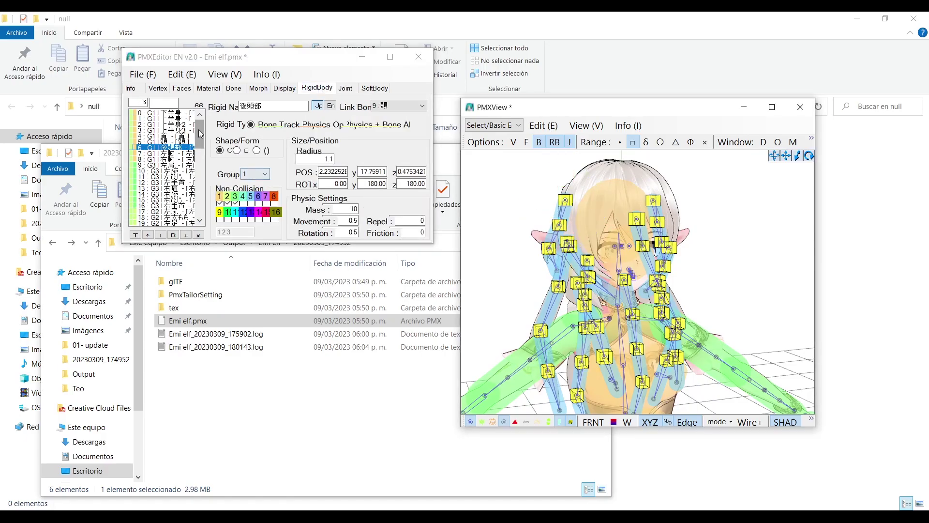
pyautogui.click(175, 114)
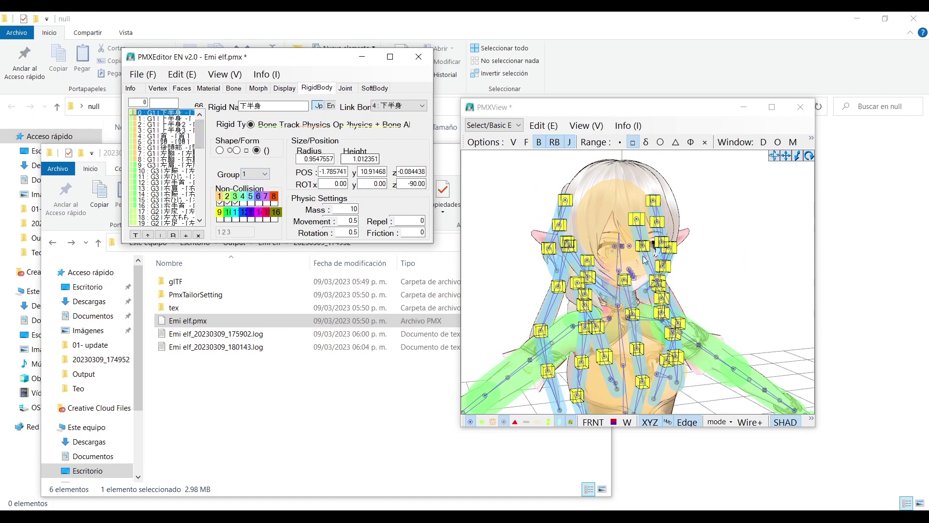
pyautogui.click(609, 213)
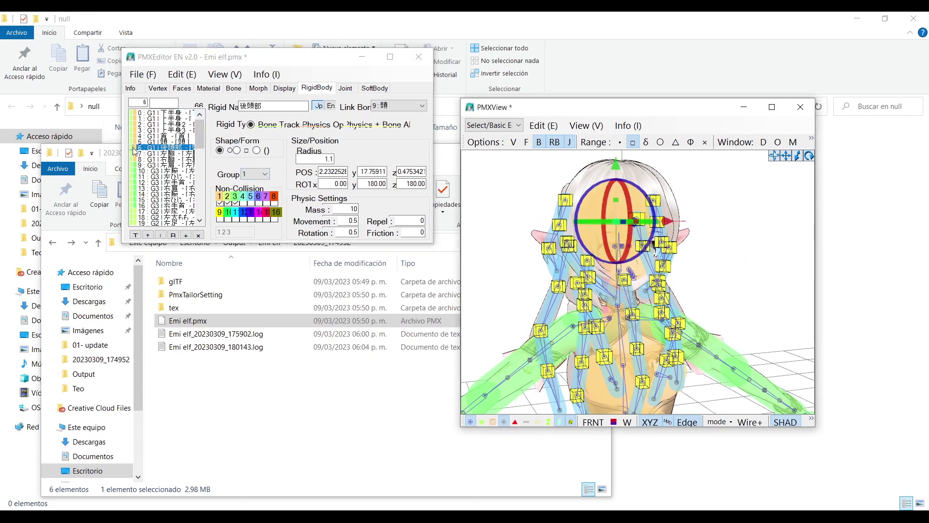
pyautogui.click(706, 198)
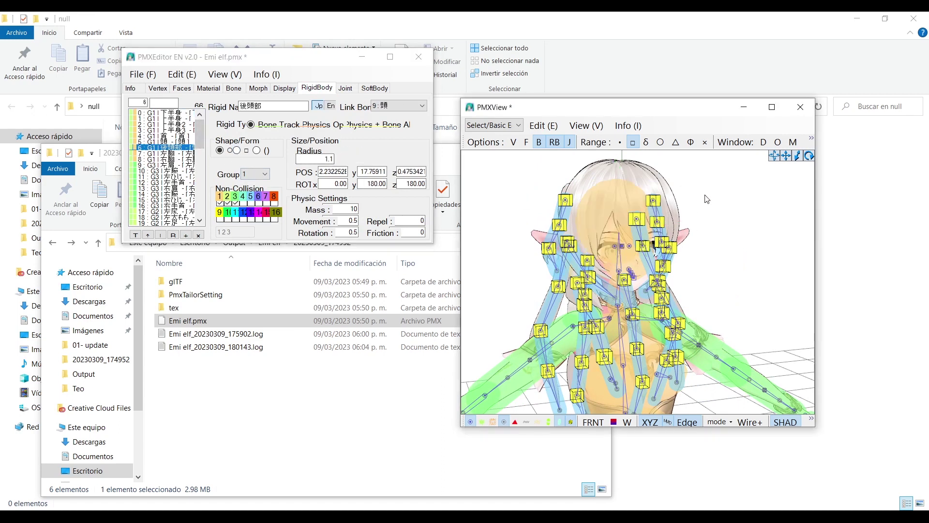
# Step: Select the root joint of each hair strand and set the first connected body to 6: 後頭部
pyautogui.click(345, 89)
pyautogui.moveTo(608, 196); pyautogui.dragTo(687, 190, button='right')
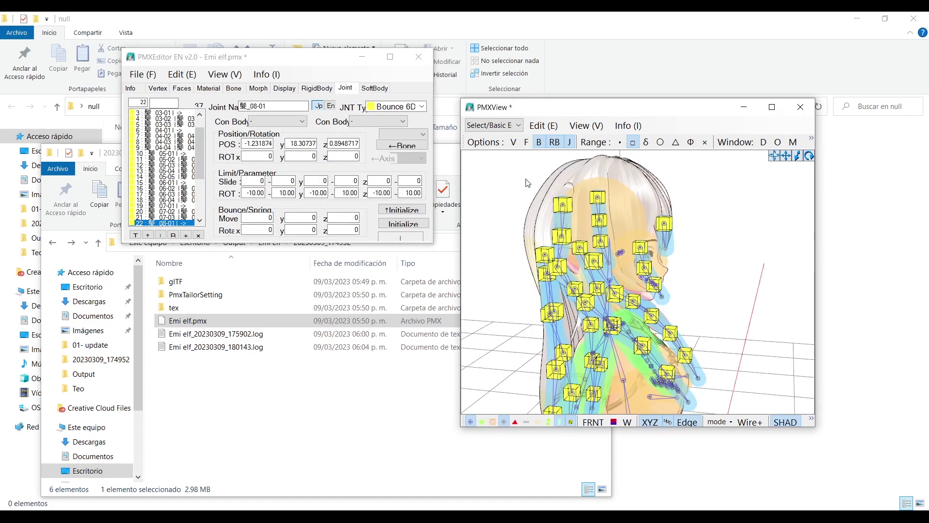
pyautogui.moveTo(526, 179); pyautogui.dragTo(614, 213)
pyautogui.moveTo(619, 213); pyautogui.dragTo(547, 213, button='right')
pyautogui.scroll(3, 637, 249)
pyautogui.keyDown('shift'); pyautogui.click(683, 248); pyautogui.keyUp('shift')
pyautogui.moveTo(684, 249); pyautogui.dragTo(625, 210, button='right')
pyautogui.keyDown('shift'); pyautogui.moveTo(625, 210); pyautogui.dragTo(668, 257); pyautogui.keyUp('shift')
pyautogui.moveTo(692, 258); pyautogui.dragTo(543, 267, button='right')
pyautogui.click(287, 122)
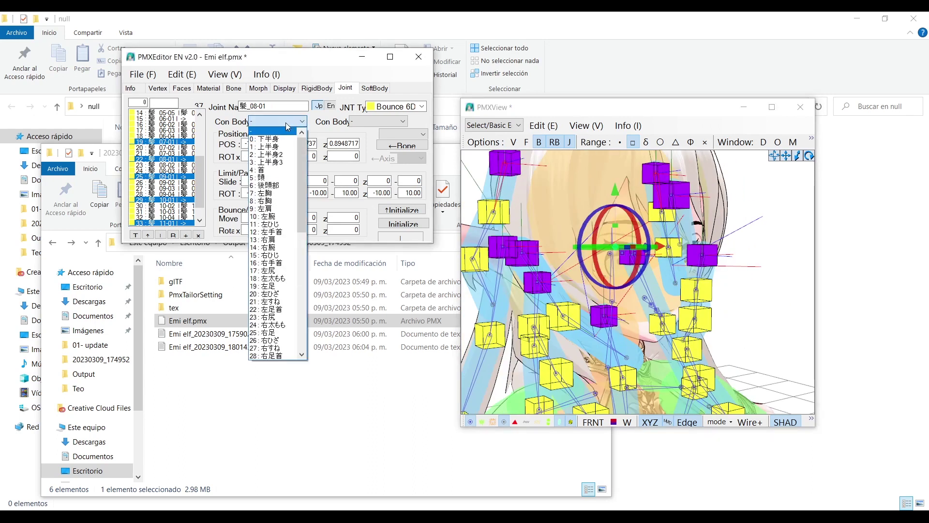
pyautogui.click(271, 185)
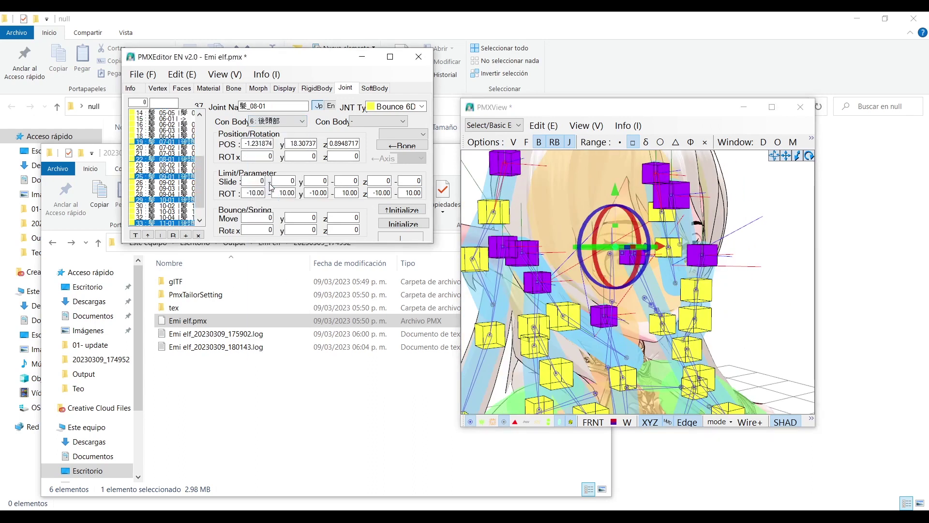
# Step: Compare with joint 髪_08-02's connected bodies, and set the second connected body of joint 髪_08-01 to 51: 髪_08-01
pyautogui.click(514, 176)
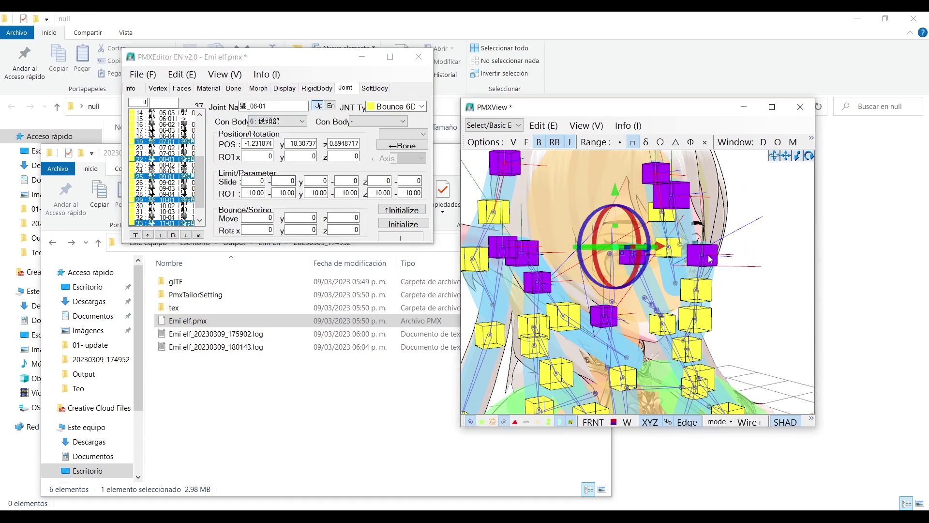
pyautogui.click(495, 210)
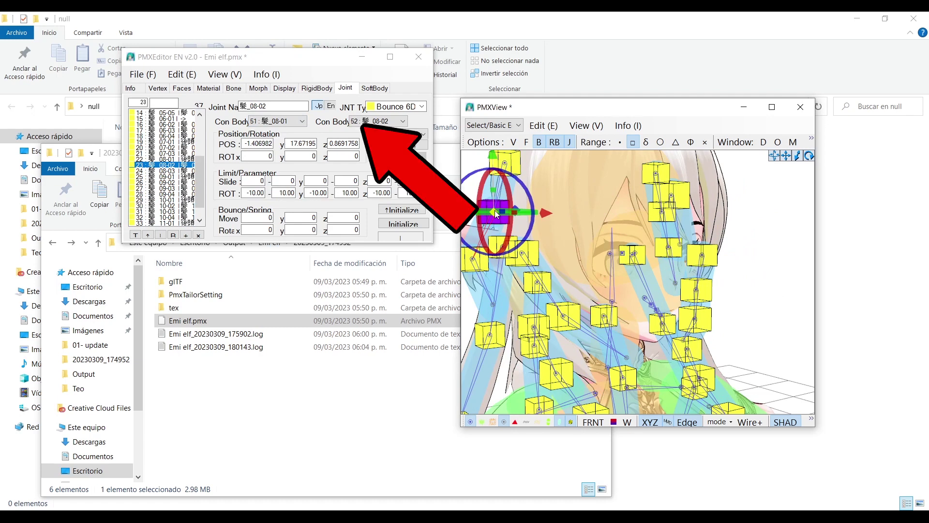
pyautogui.click(506, 162)
pyautogui.click(382, 124)
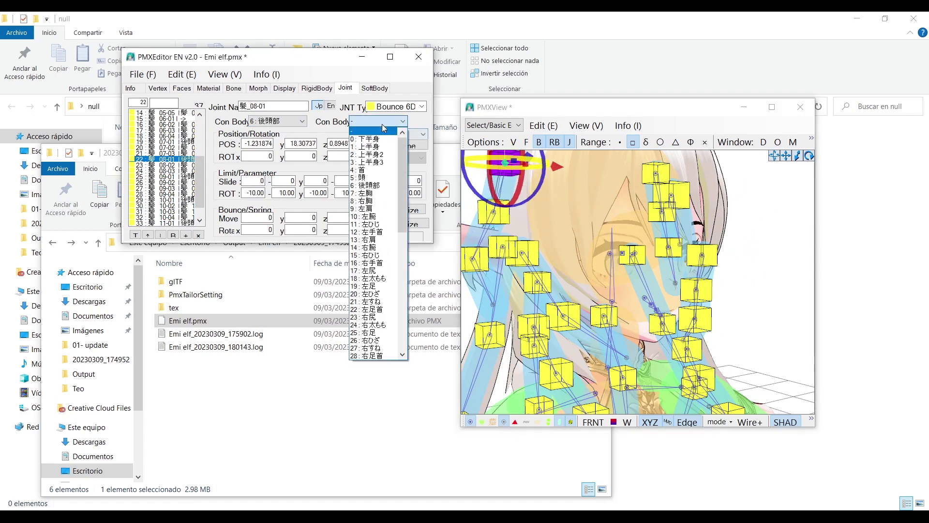
pyautogui.moveTo(405, 157); pyautogui.dragTo(427, 313)
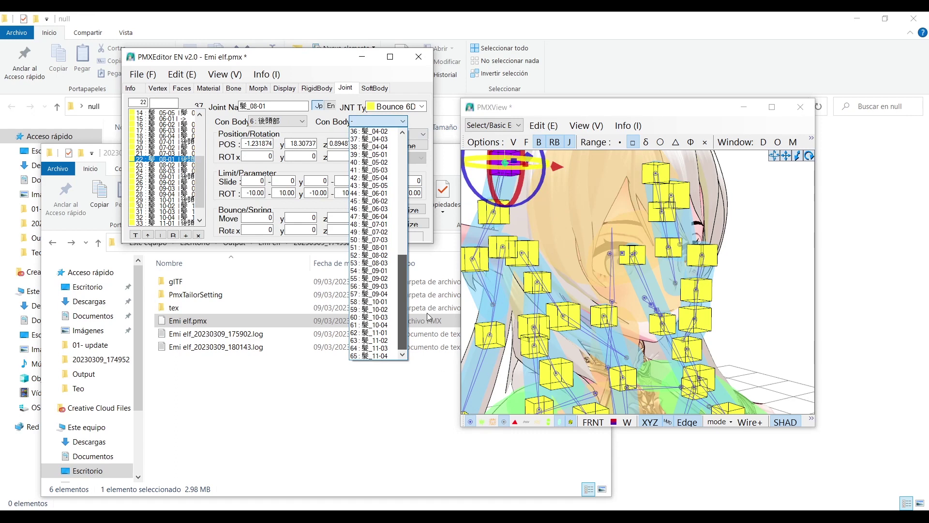
pyautogui.click(388, 247)
# Step: Set the second connected body of the root joint of hair strand 05 to 39: 髪_05-01
pyautogui.click(753, 264)
pyautogui.scroll(-3, 736, 255)
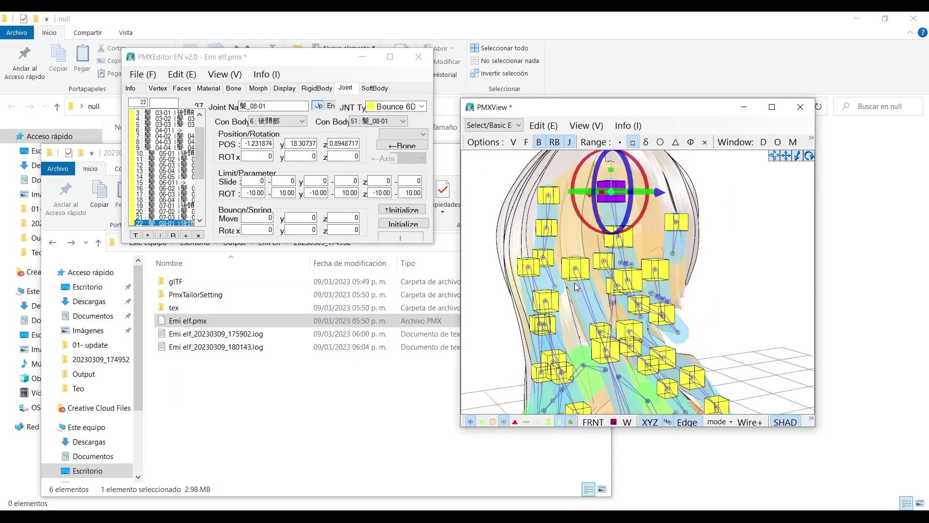
pyautogui.click(545, 300)
pyautogui.click(381, 121)
pyautogui.moveTo(403, 158); pyautogui.dragTo(402, 310)
pyautogui.click(380, 154)
# Step: Set the second connected body of joint 髪_09-01 at the back of the head to 54: 髪_09-01
pyautogui.moveTo(576, 271); pyautogui.dragTo(678, 271, button='right')
pyautogui.click(583, 320)
pyautogui.click(382, 121)
pyautogui.moveTo(403, 158); pyautogui.dragTo(394, 286)
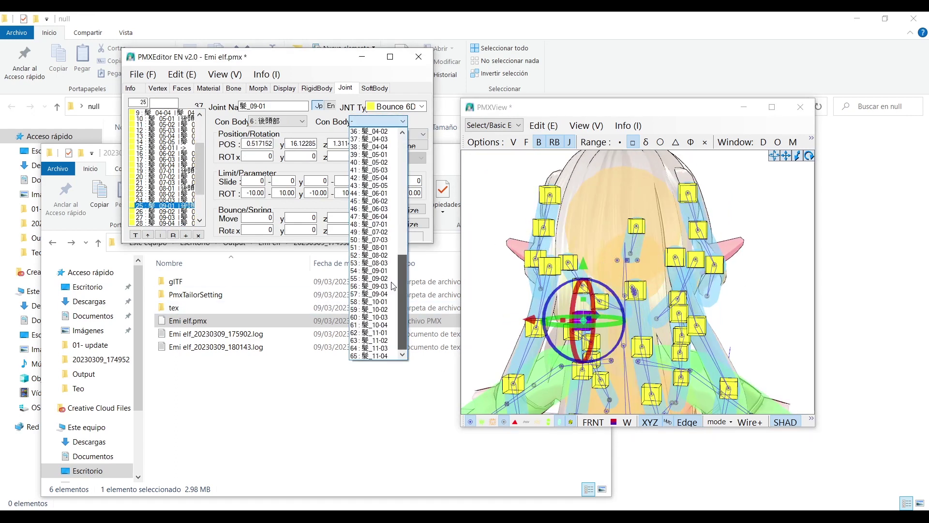
pyautogui.click(380, 271)
# Step: Set the second connected body of the root joint of hair strand 10 to 58: 髪_10-01
pyautogui.moveTo(576, 271); pyautogui.dragTo(605, 271, button='right')
pyautogui.click(579, 269)
pyautogui.click(382, 121)
pyautogui.moveTo(403, 158); pyautogui.dragTo(403, 310)
pyautogui.click(380, 301)
# Step: Set the second connected body of joint 髪_07-01 to 48: 髪_07-01 and select the front hair joint 髪_01-01
pyautogui.moveTo(581, 271); pyautogui.dragTo(678, 271, button='right')
pyautogui.click(656, 187)
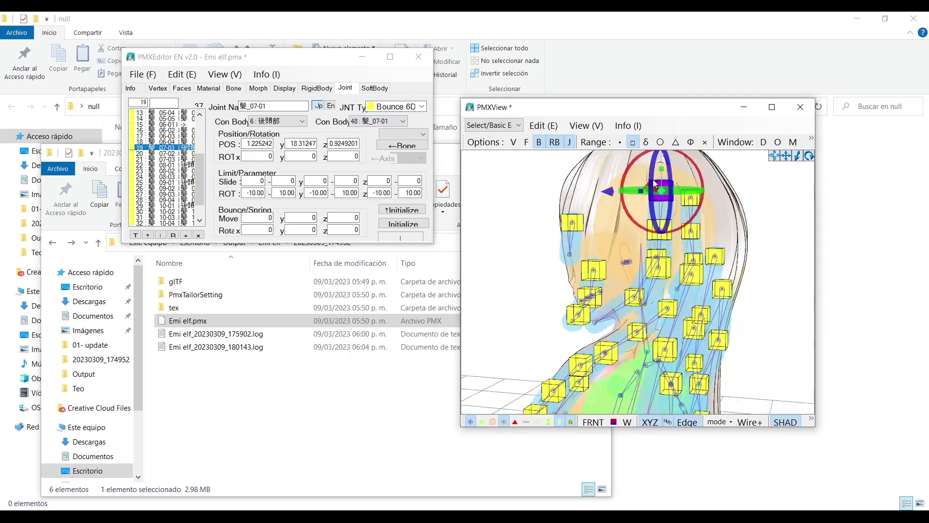
pyautogui.click(572, 222)
pyautogui.click(622, 259)
pyautogui.moveTo(581, 242); pyautogui.dragTo(675, 219, button='right')
pyautogui.click(618, 217)
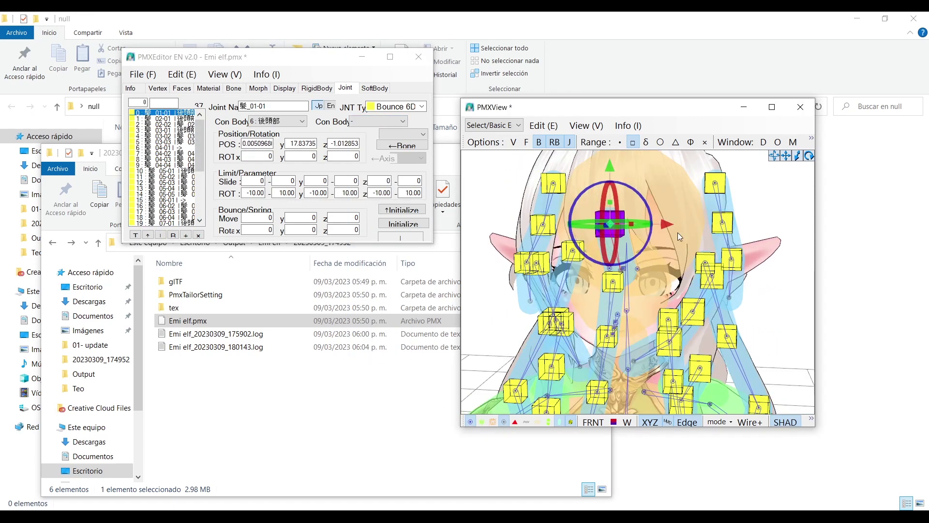
pyautogui.click(624, 223)
pyautogui.click(611, 226)
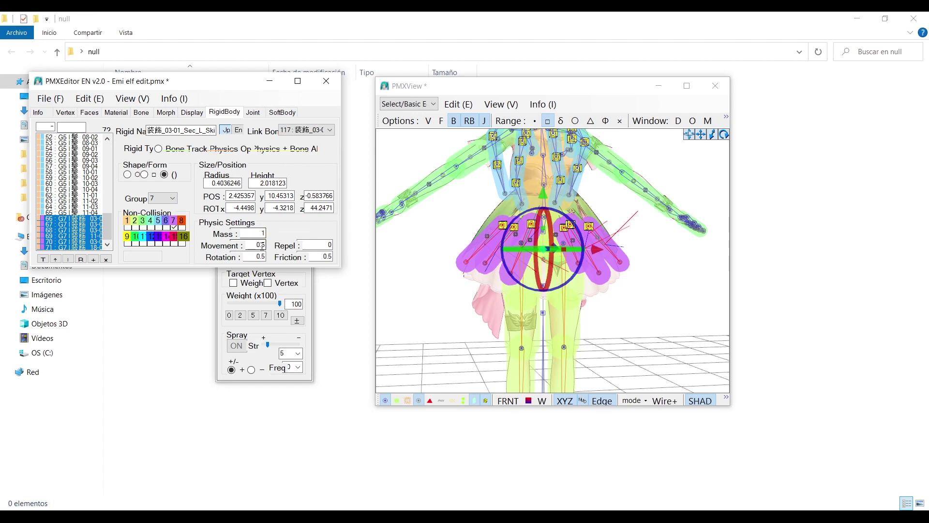
# Step: Set the movement and rotation damping of the selected skirt rigid bodies, 66 through 71, to 0.99
pyautogui.doubleClick(262, 245)
pyautogui.write('0.99')
pyautogui.press('Tab')
pyautogui.write('0.99')
# Step: Examine the skirt rigid bodies from several angles and identify which joint belongs to each one
pyautogui.moveTo(557, 246); pyautogui.dragTo(605, 247, button='right')
pyautogui.scroll(3, 552, 247)
pyautogui.click(303, 170)
pyautogui.scroll(3, 552, 247)
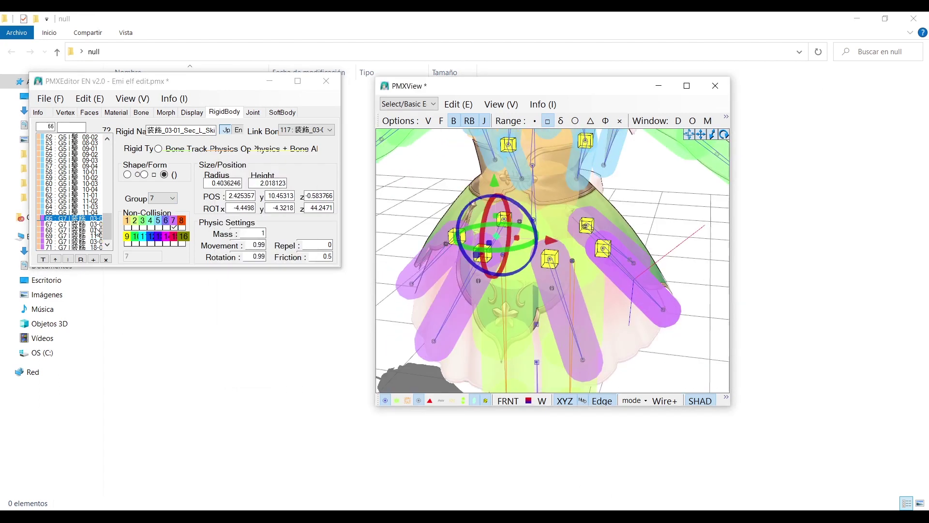
pyautogui.click(96, 230)
pyautogui.click(608, 293)
pyautogui.click(633, 279)
pyautogui.click(603, 249)
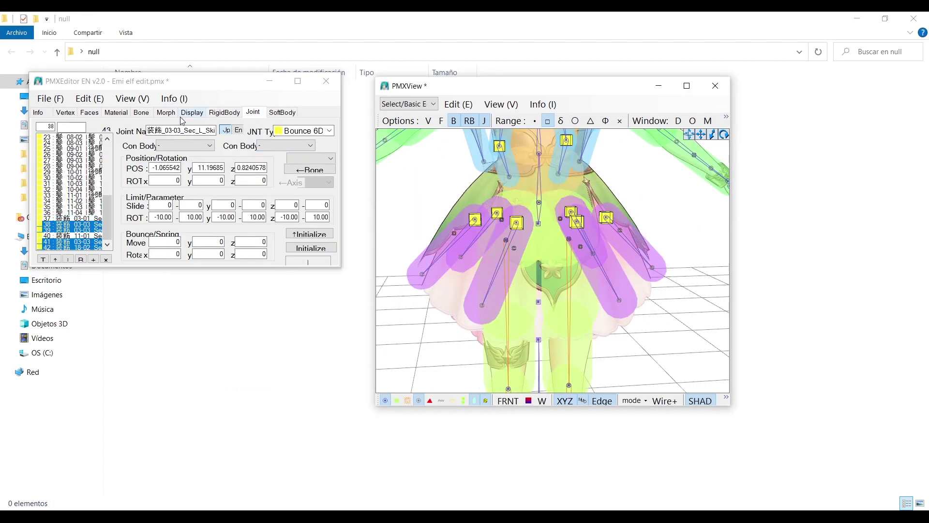
# Step: Select all six skirt joints, 37 through 42, and set their first connected body to 0: 下半身
pyautogui.click(224, 112)
pyautogui.moveTo(566, 172); pyautogui.dragTo(554, 172, button='right')
pyautogui.moveTo(438, 172); pyautogui.dragTo(649, 252)
pyautogui.click(209, 145)
pyautogui.click(184, 162)
# Step: Set the rotational spring of the selected skirt joints to 8 on the X, Y and Z axes
pyautogui.doubleClick(164, 254)
pyautogui.write('8')
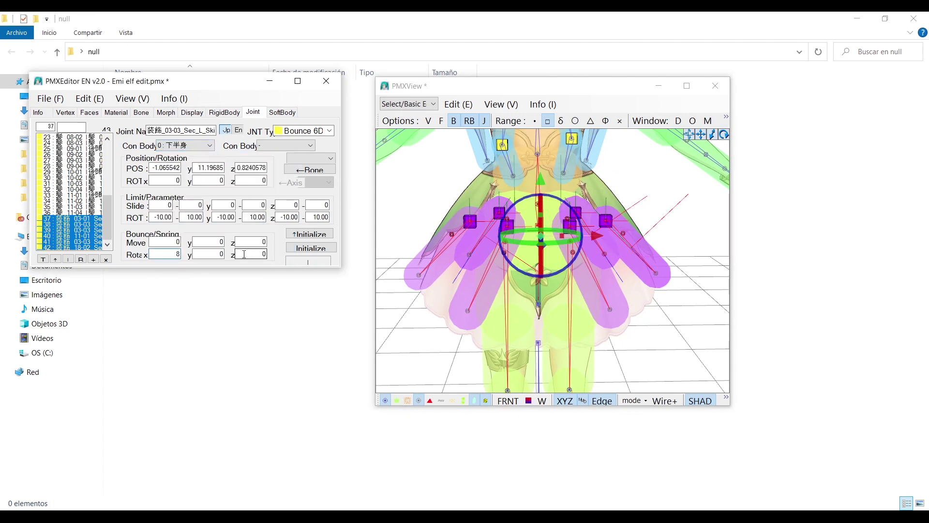
pyautogui.click(232, 113)
pyautogui.click(253, 112)
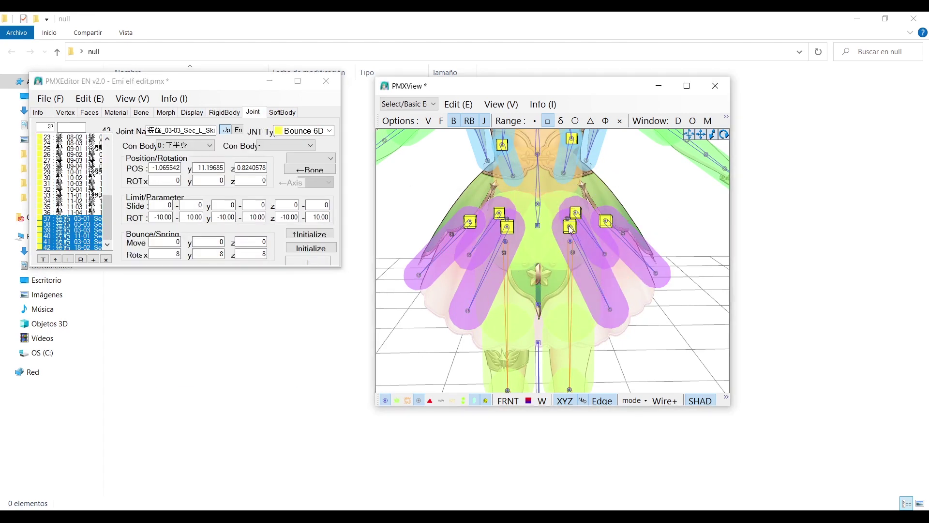
# Step: Assign a skirt rigid body as the second connected body of skirt joint 装飾_11-01
pyautogui.click(72, 235)
pyautogui.click(285, 145)
pyautogui.moveTo(390, 203); pyautogui.dragTo(390, 329)
pyautogui.click(319, 364)
# Step: Select skirt joint 37, 装飾_03-01, and assign a skirt rigid body as its second connected body
pyautogui.click(627, 246)
pyautogui.click(253, 112)
pyautogui.click(73, 219)
pyautogui.click(286, 145)
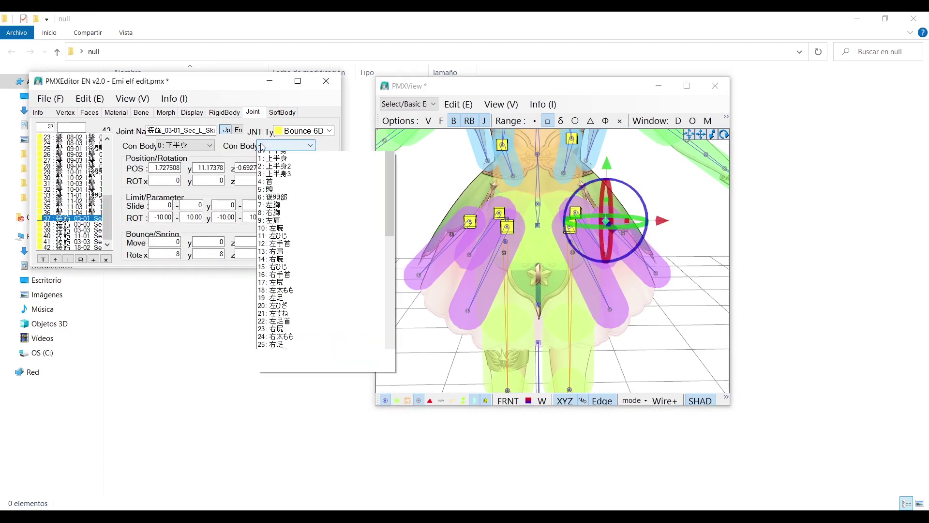
pyautogui.moveTo(389, 204); pyautogui.dragTo(390, 330)
pyautogui.click(320, 341)
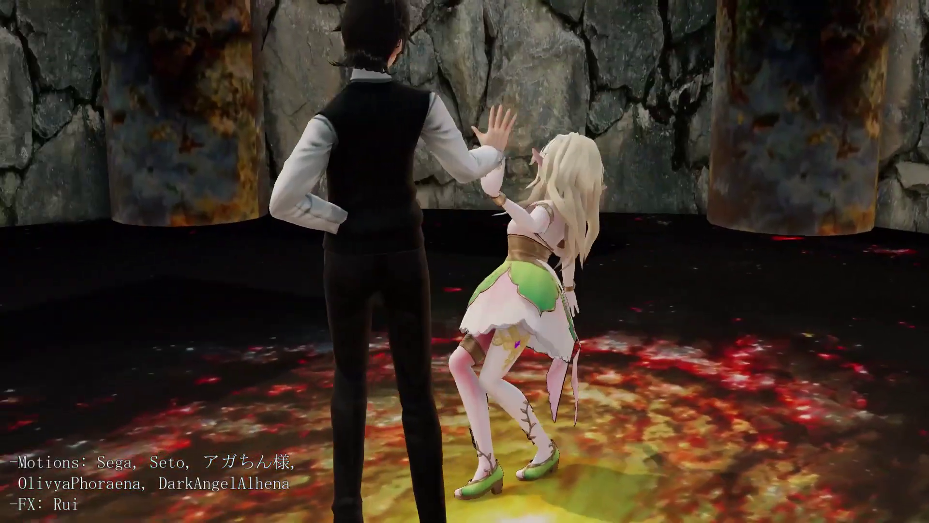